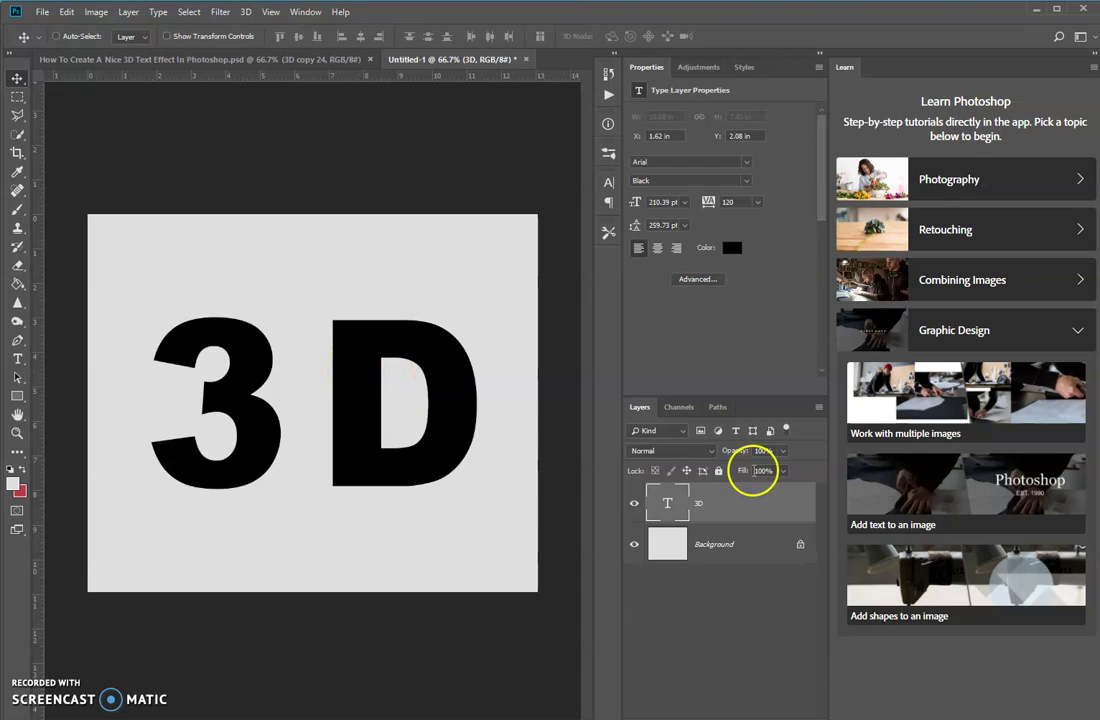
Convert the 3D text layer to a shape and apply a Perspective transform that widens its base, reaching about 149% width.
right_click(740, 510)
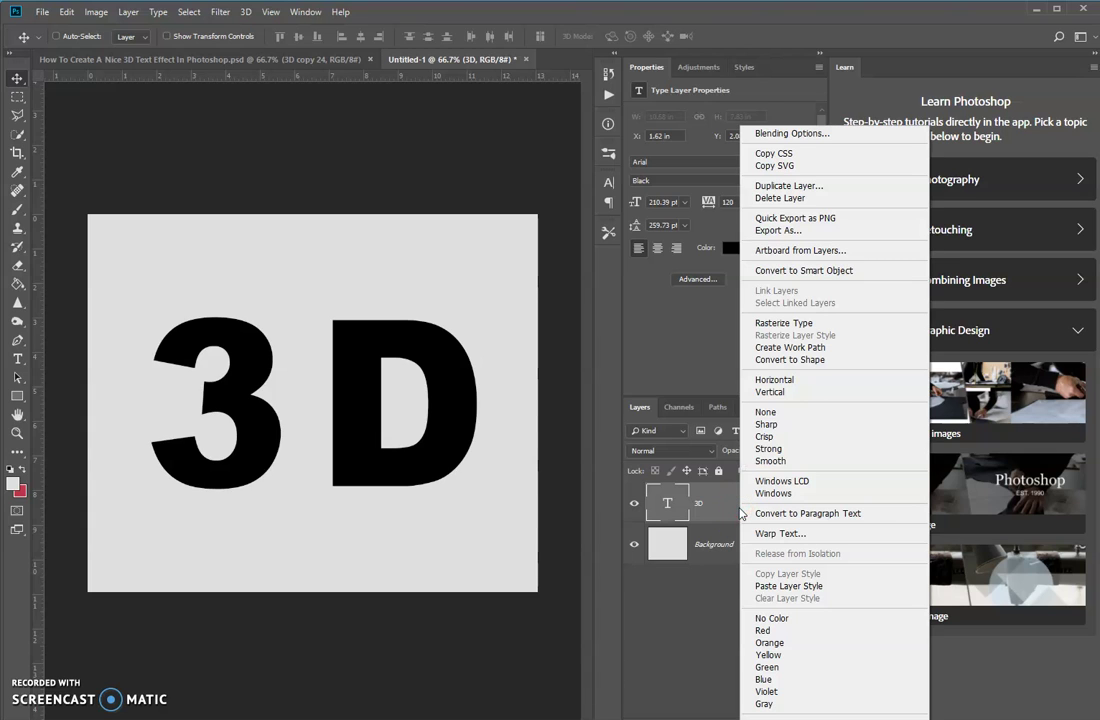
click(808, 361)
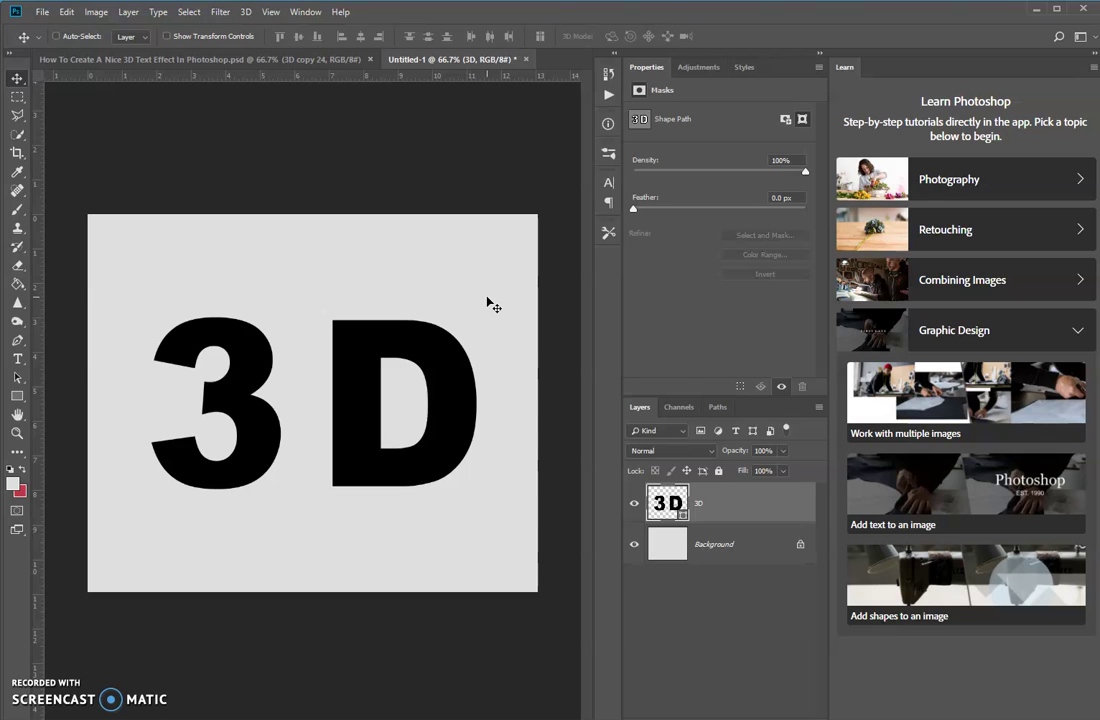
click(390, 295)
key(ctrl+t)
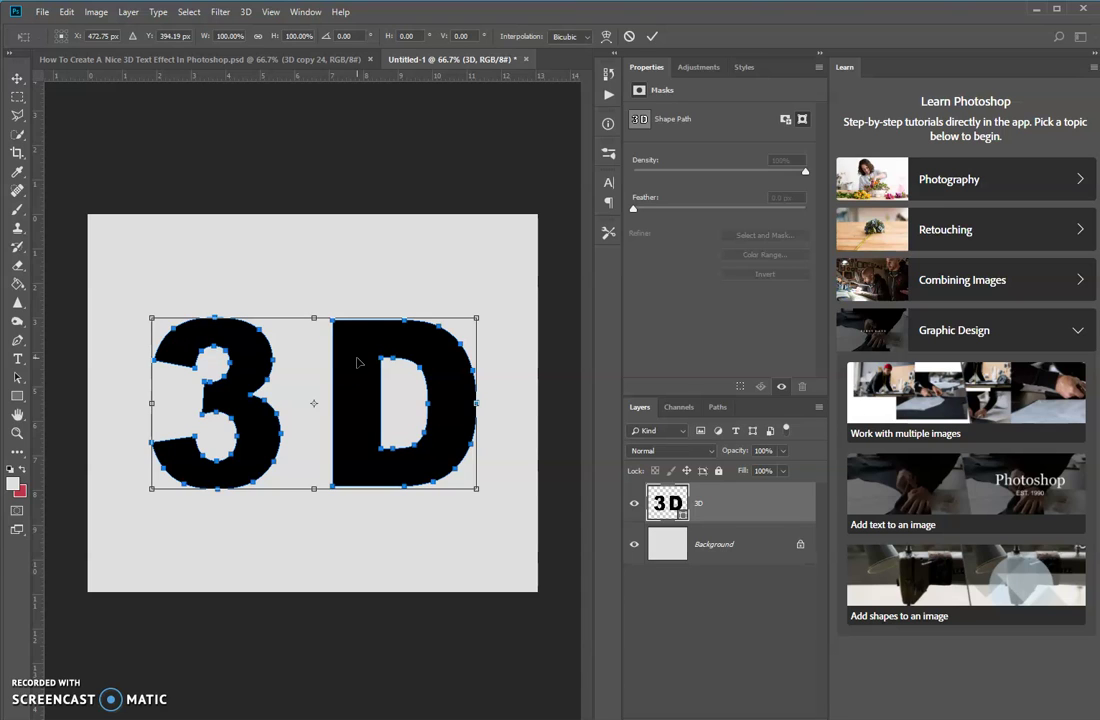
right_click(308, 345)
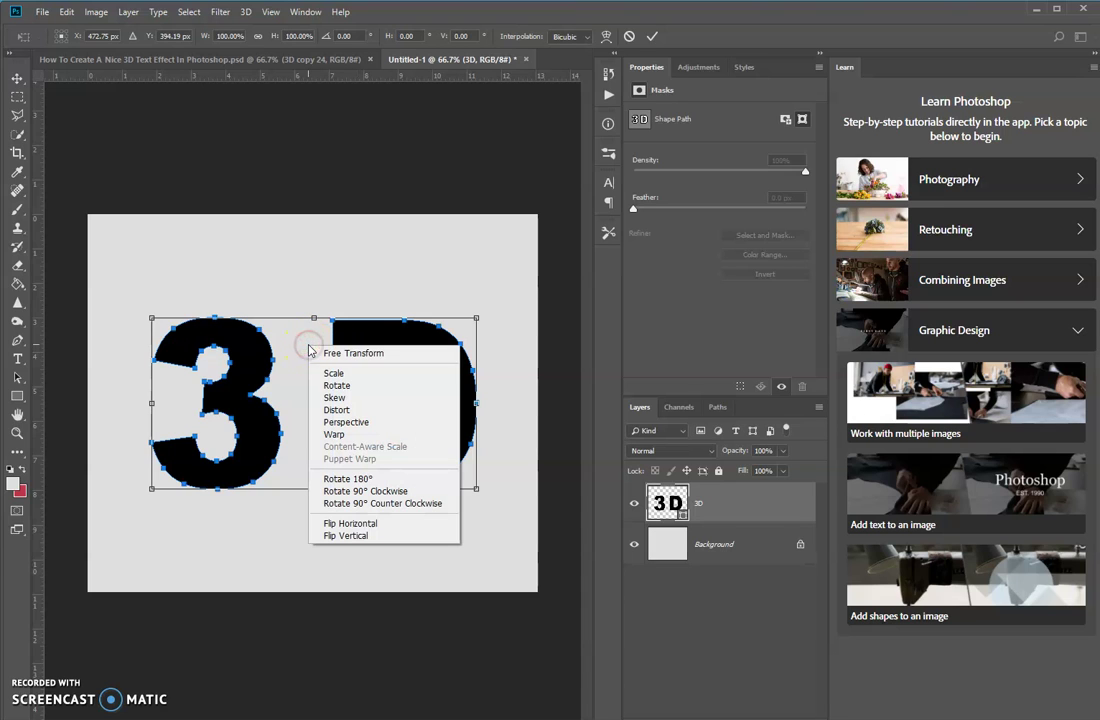
click(332, 421)
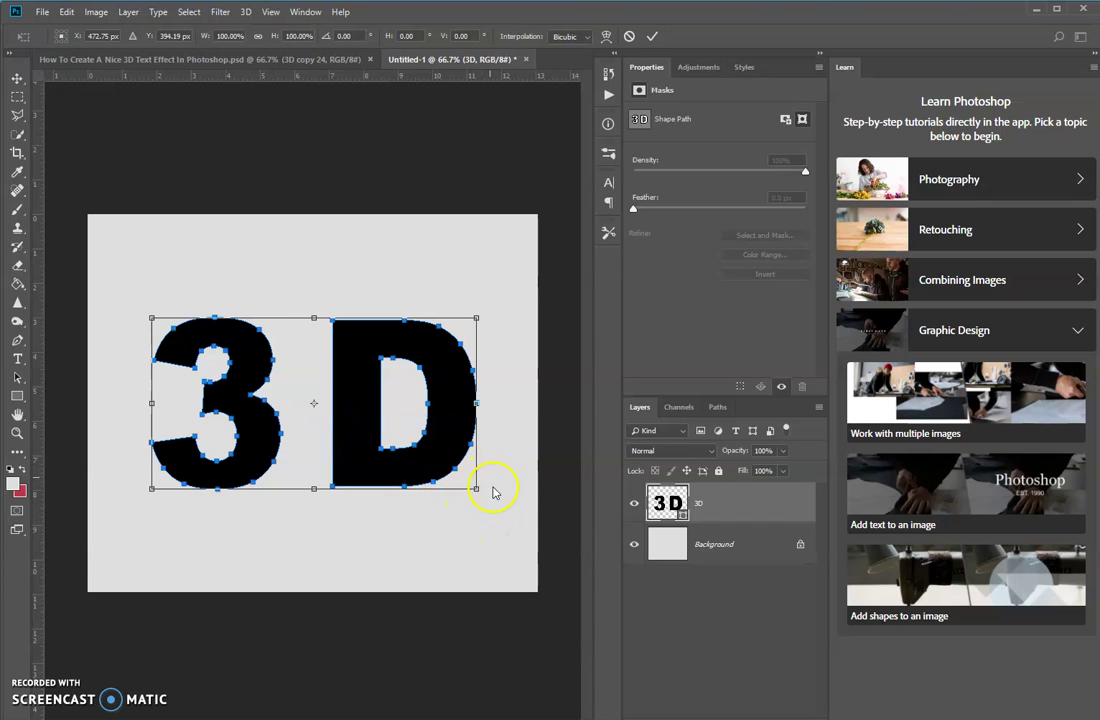
drag(477, 490, 558, 533)
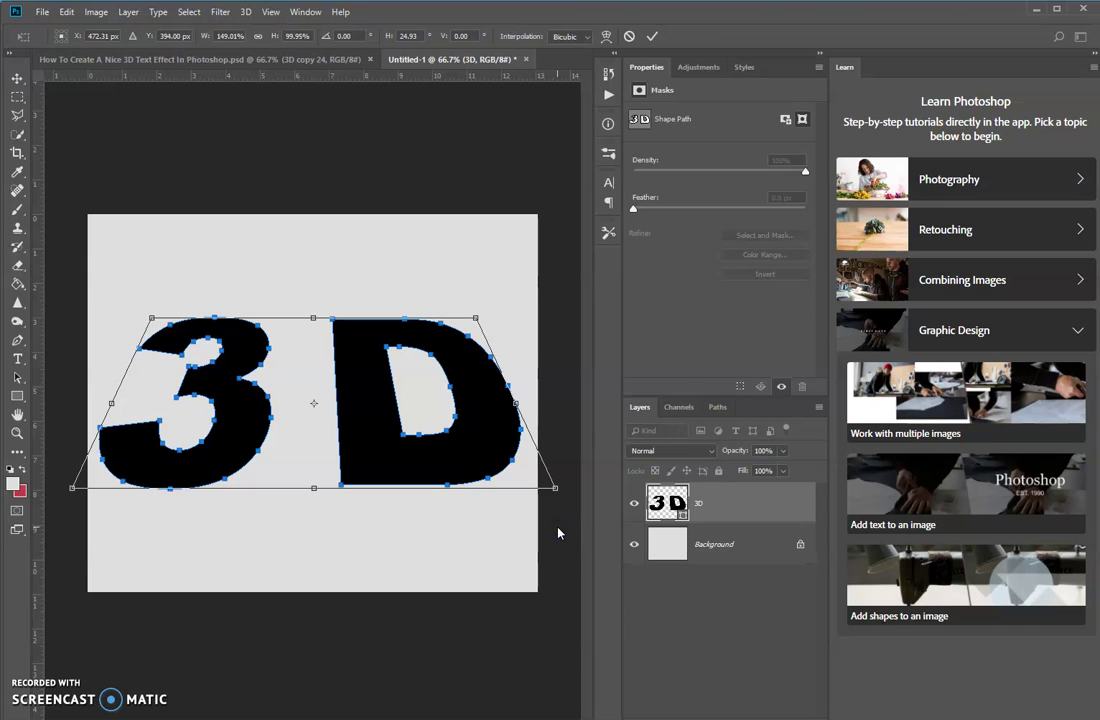
key(Return)
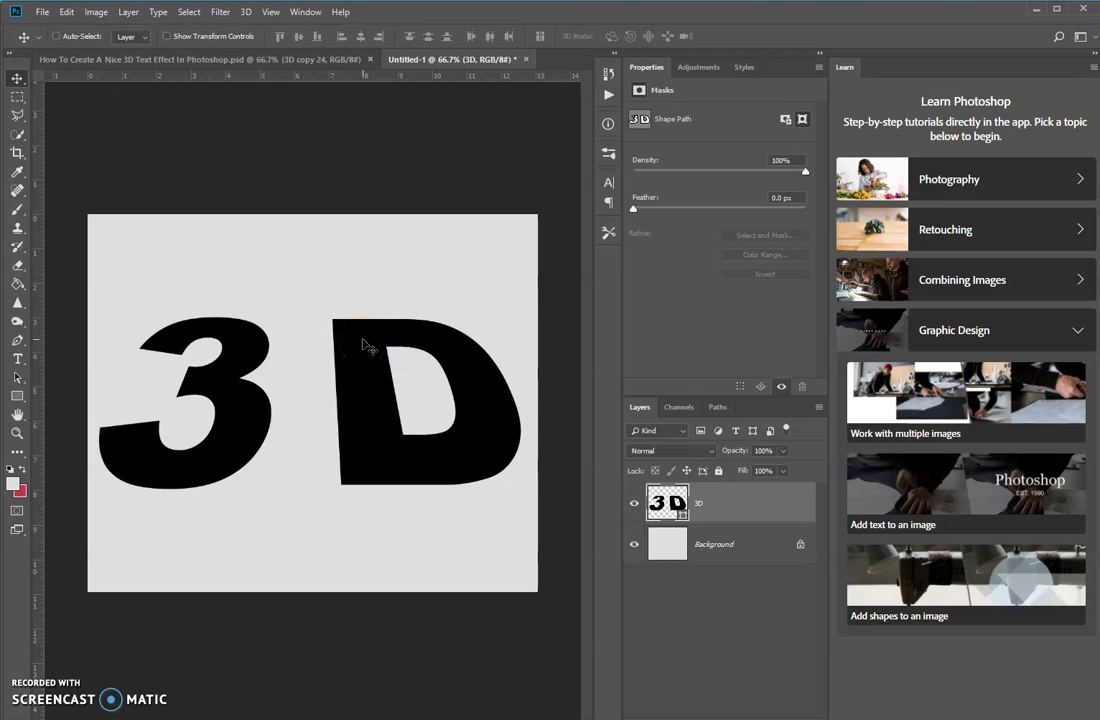
key(ctrl+t)
right_click(313, 377)
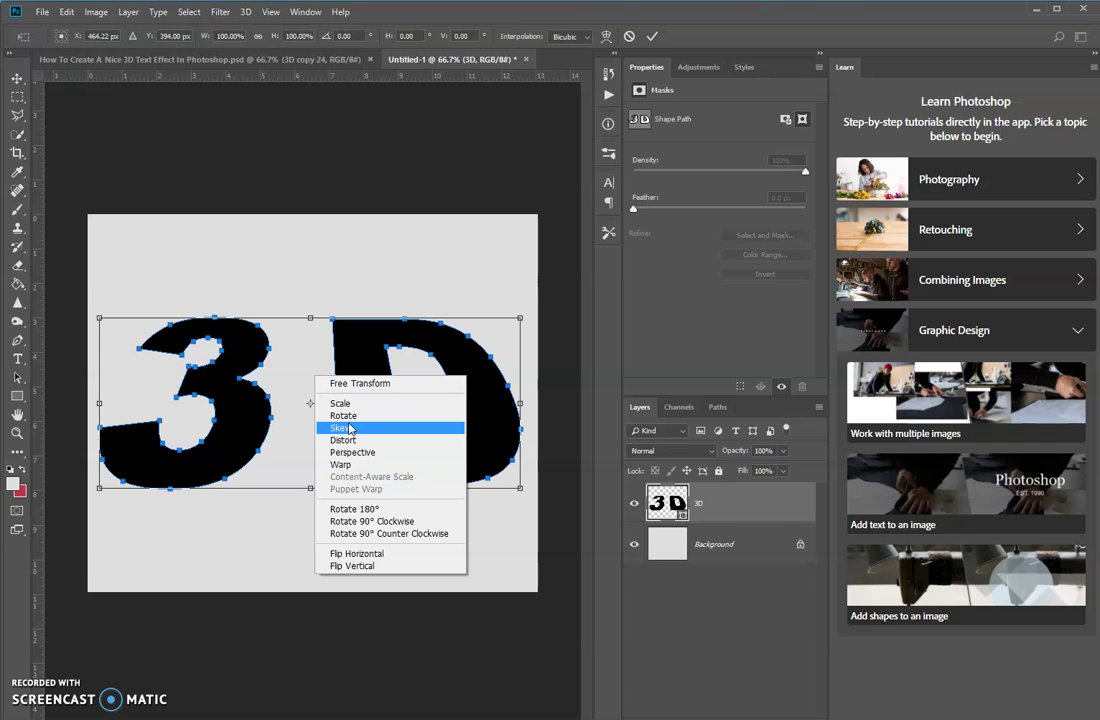
click(537, 140)
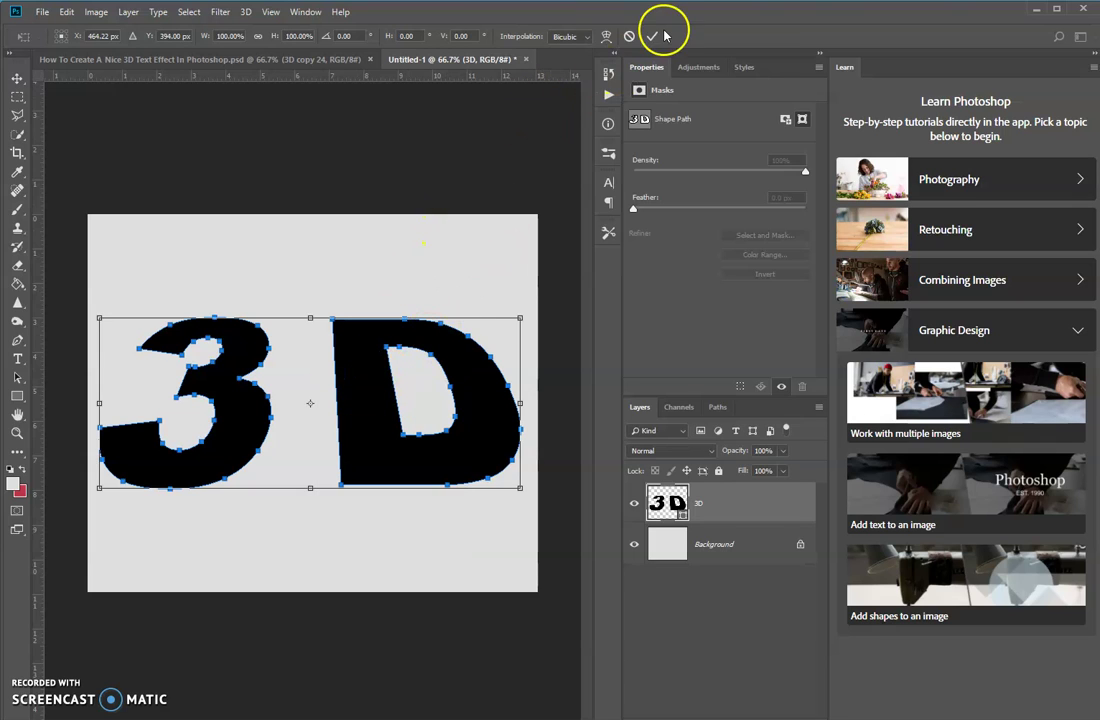
click(664, 36)
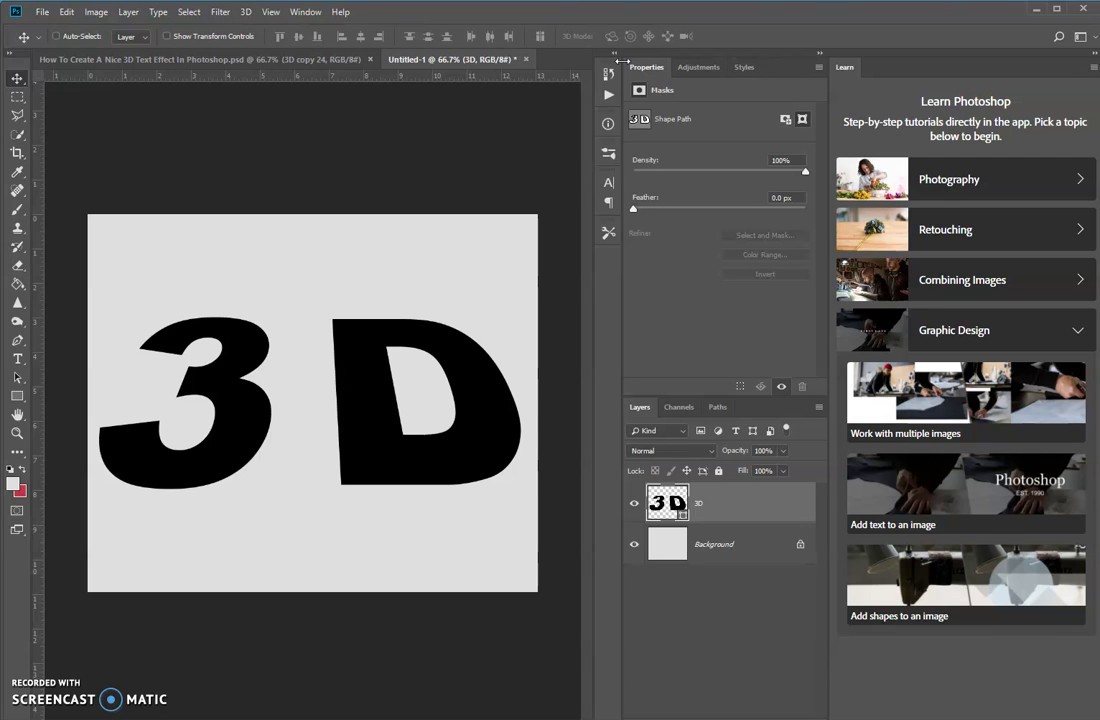
Duplicate the 3D shape layer repeatedly up to 3D copy 25, shifting each copy slightly upward to build the extruded depth.
click(736, 500)
key(ctrl)
key(ctrl+j)
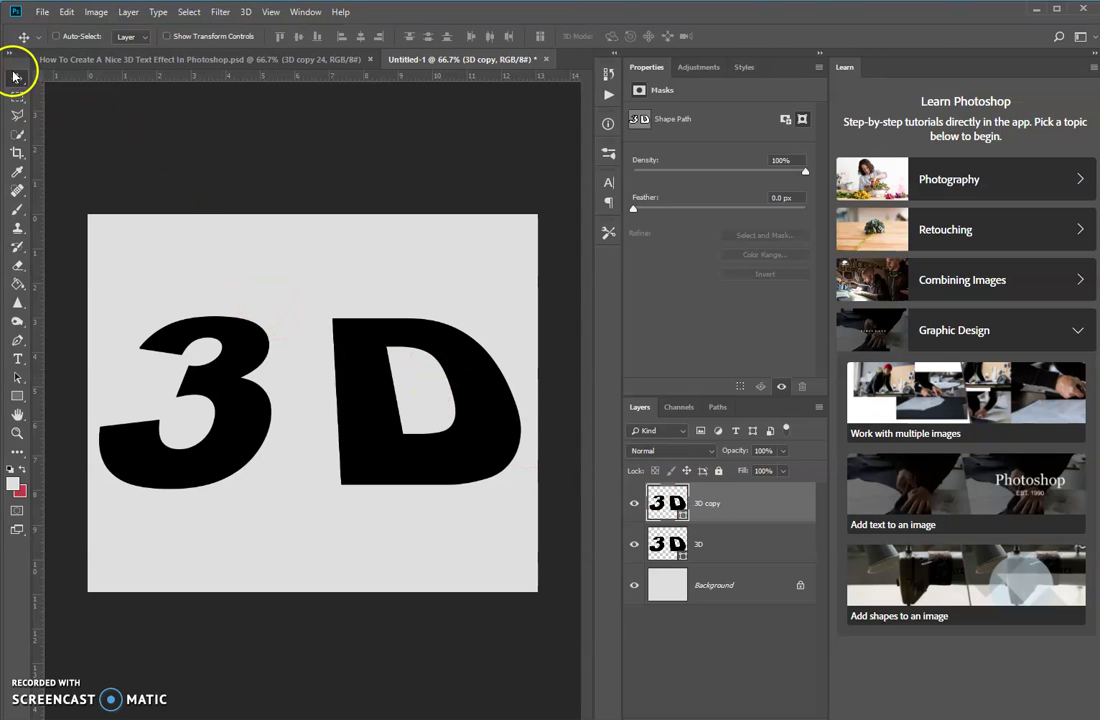
key(ctrl)
key(ctrl+j)
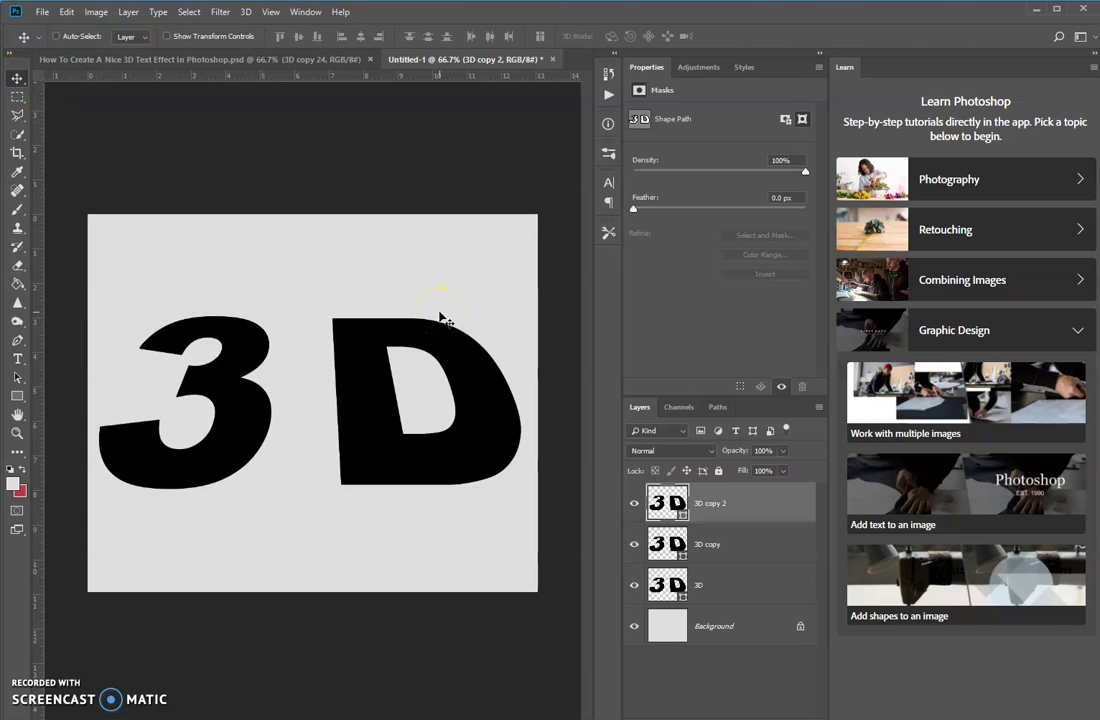
key(ctrl)
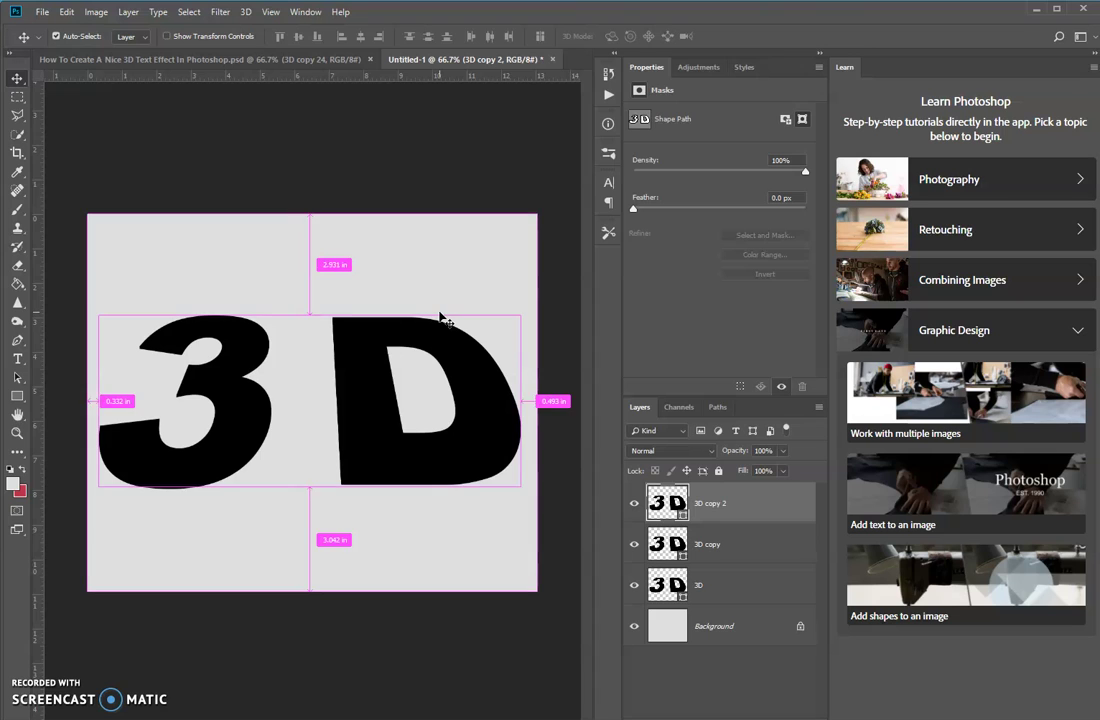
key(ctrl+j)
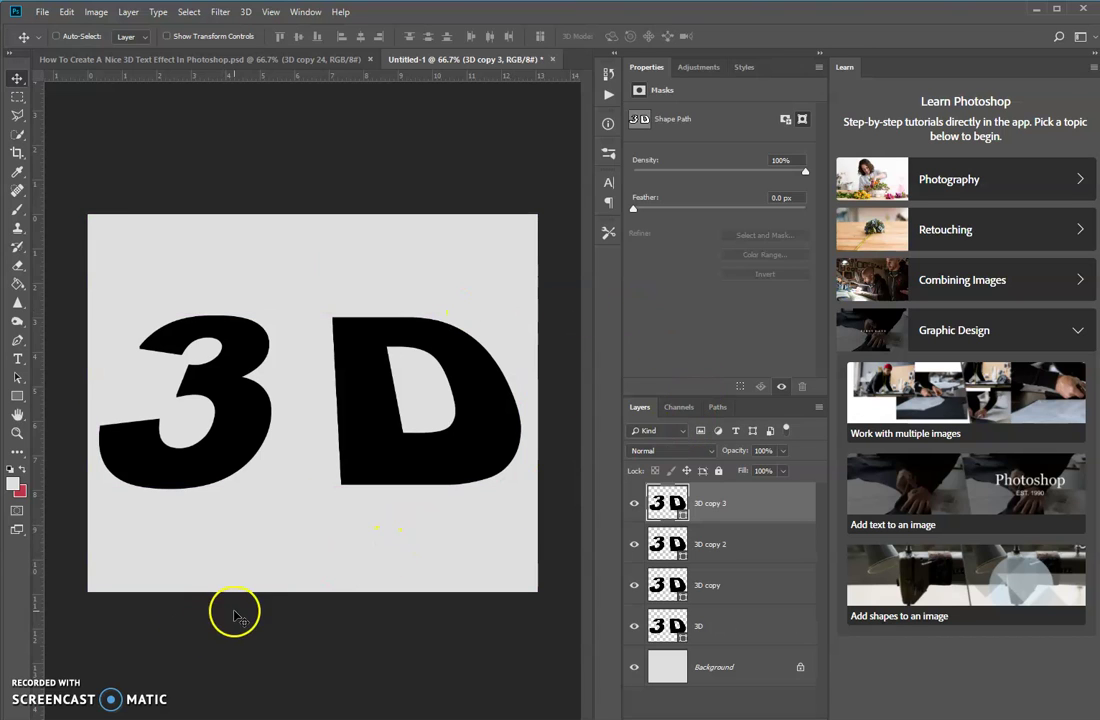
click(135, 660)
key(ctrl+alt+shift+t)
key(ctrl+alt+shift+t)
key(ctrl+alt+shift+t)
key(ctrl+alt+shift+t)
key(ctrl+alt+shift+t)
key(ctrl+alt+shift+t)
key(ctrl+alt+shift+t)
key(ctrl+alt+shift+t)
key(ctrl+alt+shift+t)
key(ctrl+alt+shift+t)
key(ctrl+alt+shift+t)
key(ctrl+alt+shift+t)
key(ctrl+alt+shift+t)
key(ctrl+alt+shift+t)
key(ctrl+alt+shift+t)
key(ctrl+alt+shift+t)
key(ctrl+alt+shift+t)
key(ctrl+alt+shift+t)
key(ctrl+alt+shift+t)
key(ctrl+alt+shift+t)
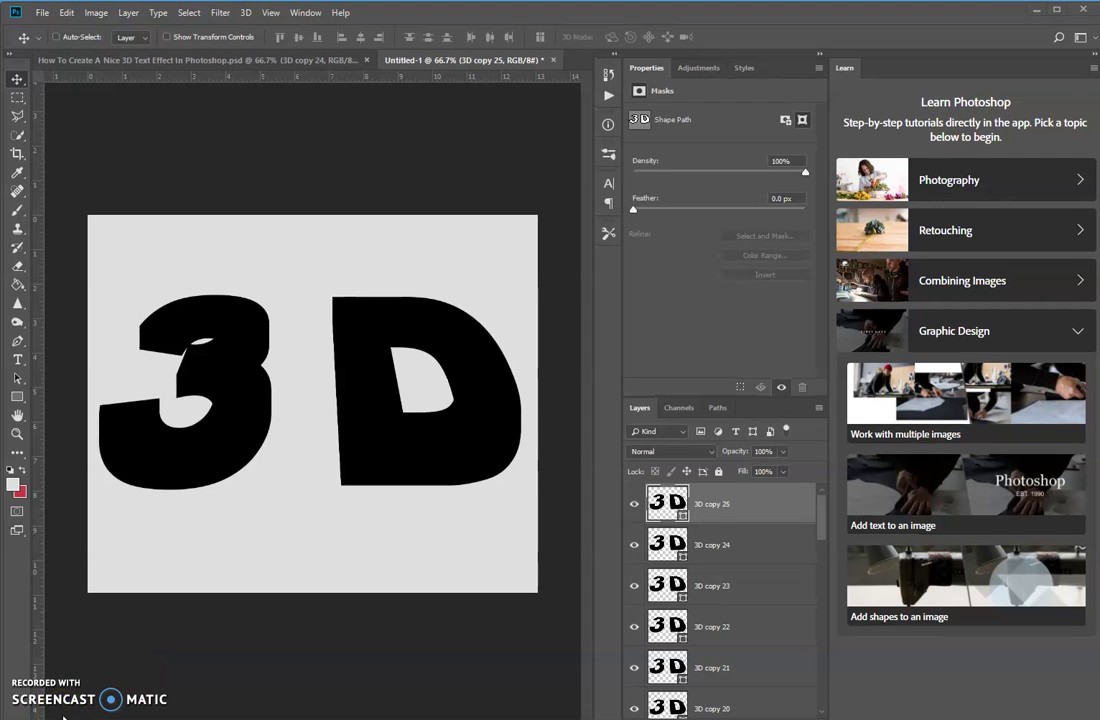
click(513, 692)
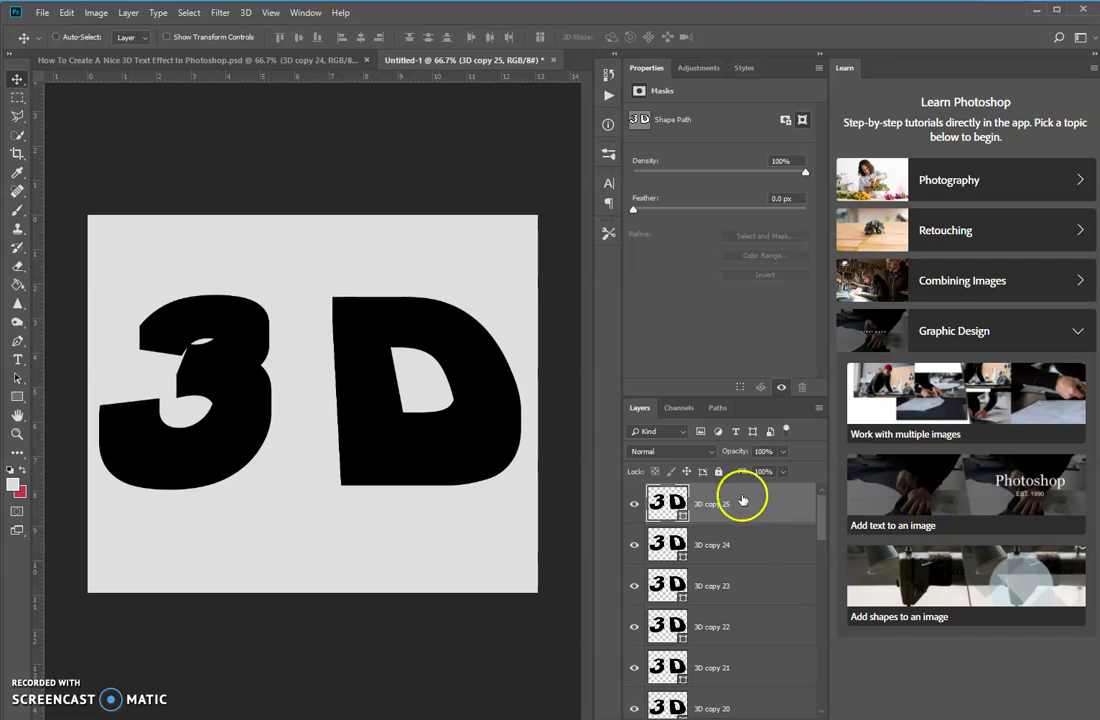
Merge the layers from 3D copy 24 down to 3D copy into a single layer.
click(748, 547)
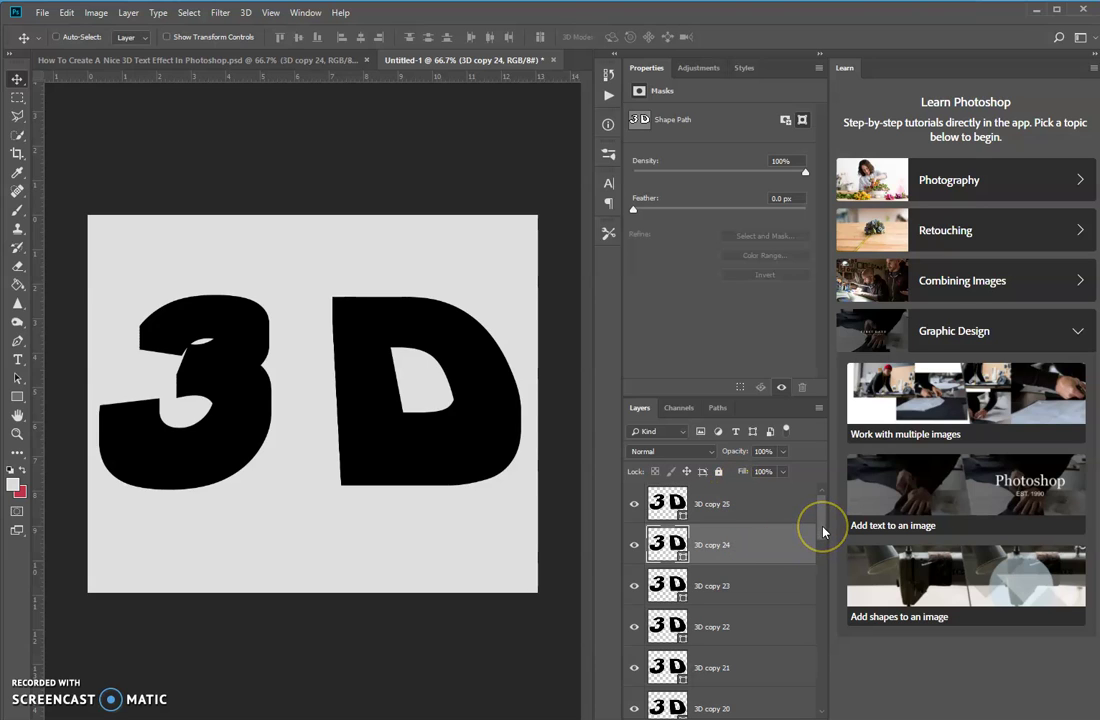
drag(820, 512, 817, 706)
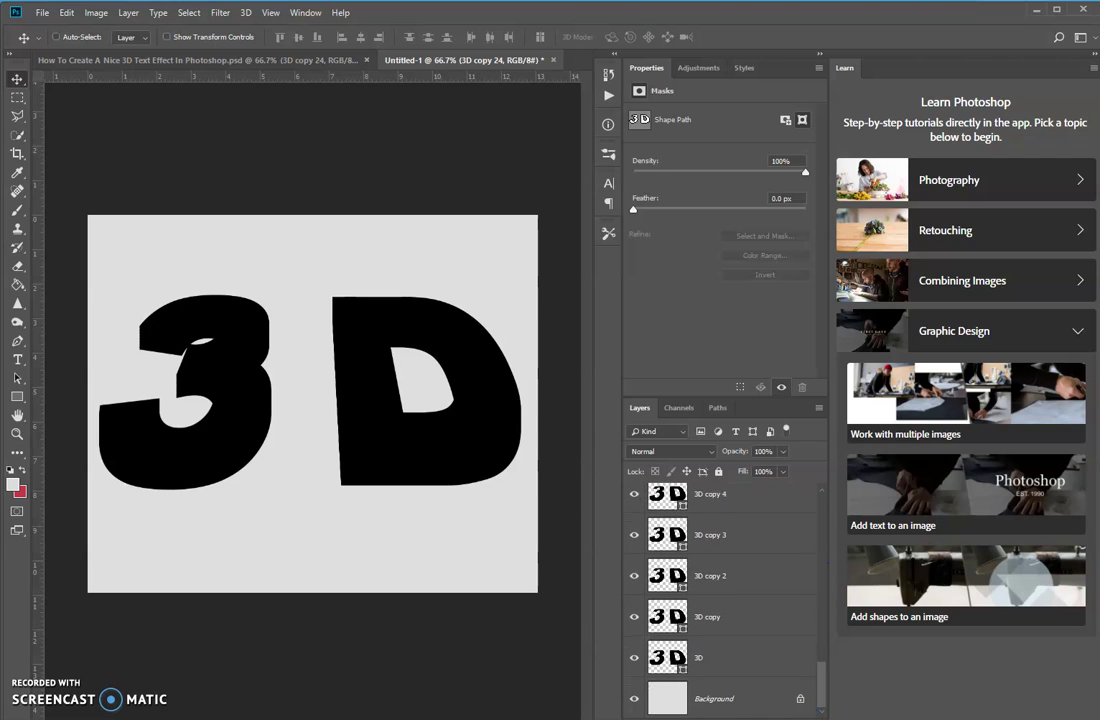
shift+click(734, 618)
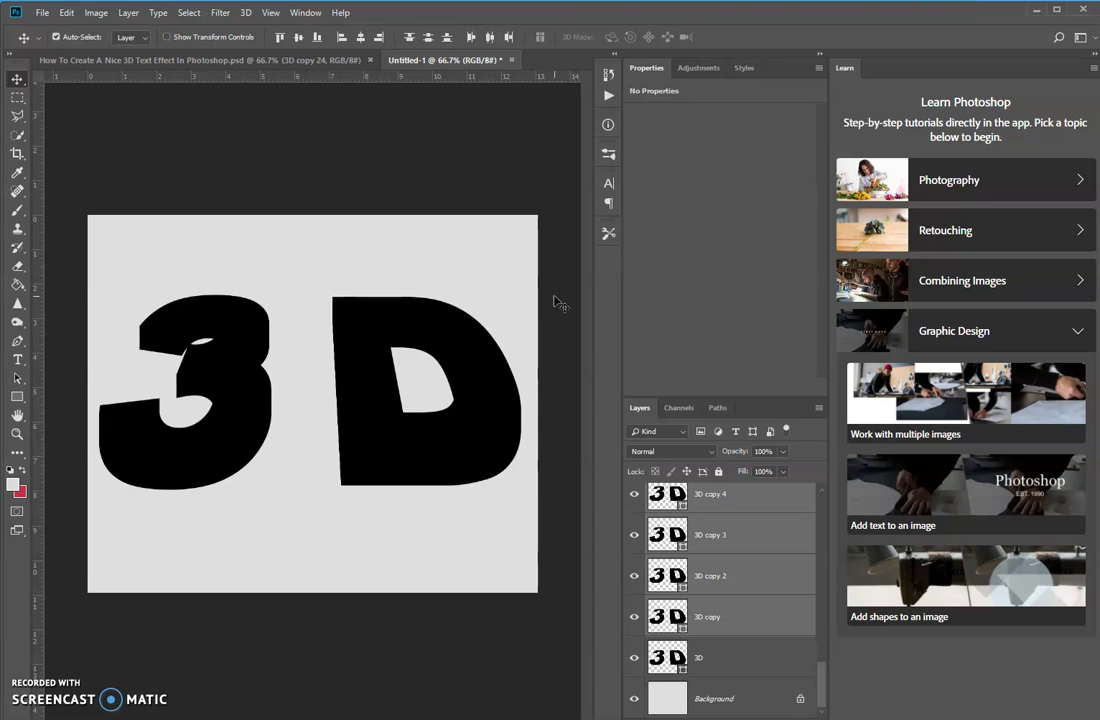
key(ctrl+e)
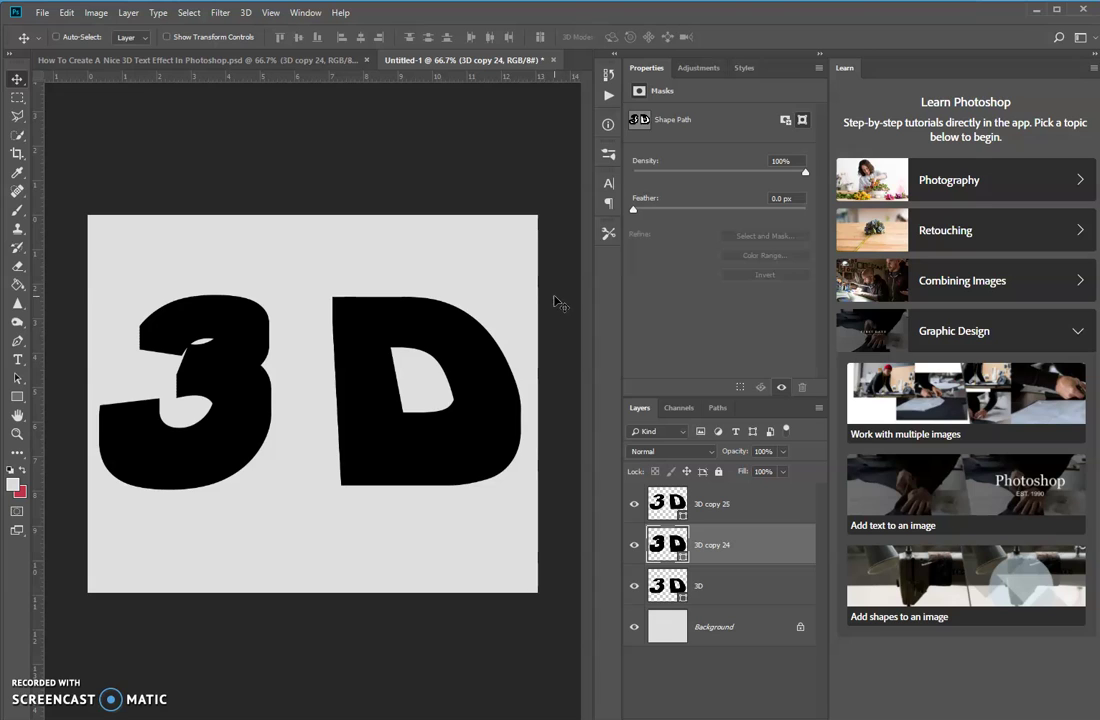
Add a Gradient Overlay to the original 3D layer with its blend mode set to Normal.
right_click(744, 539)
right_click(742, 592)
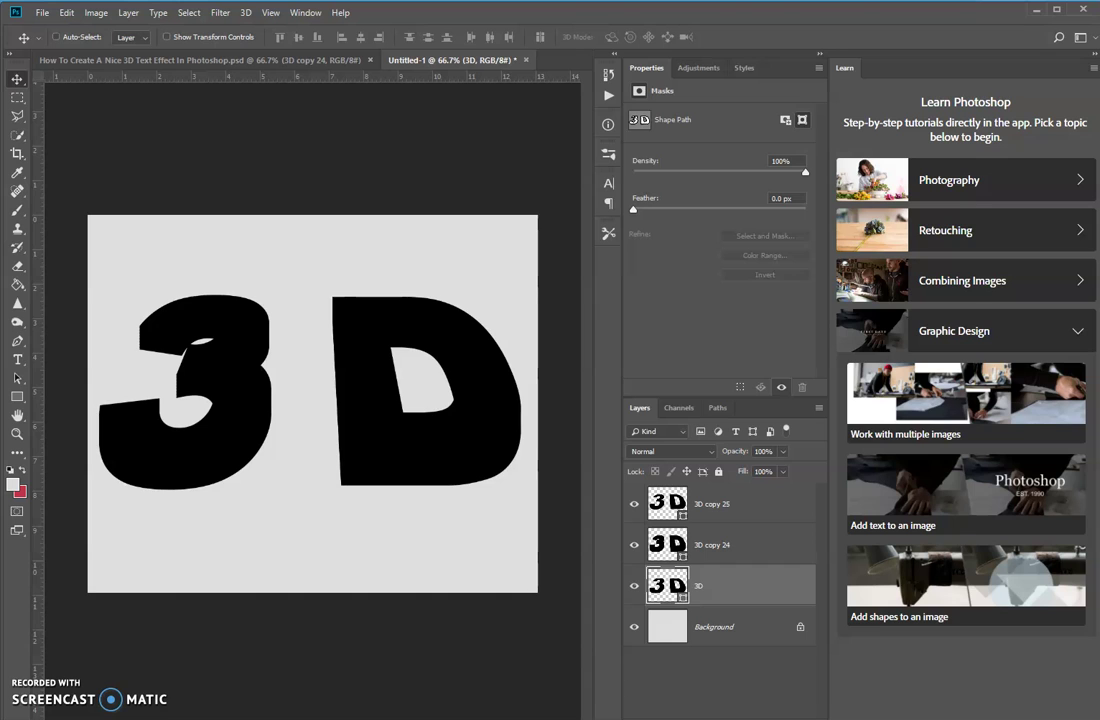
right_click(785, 587)
double_click(785, 590)
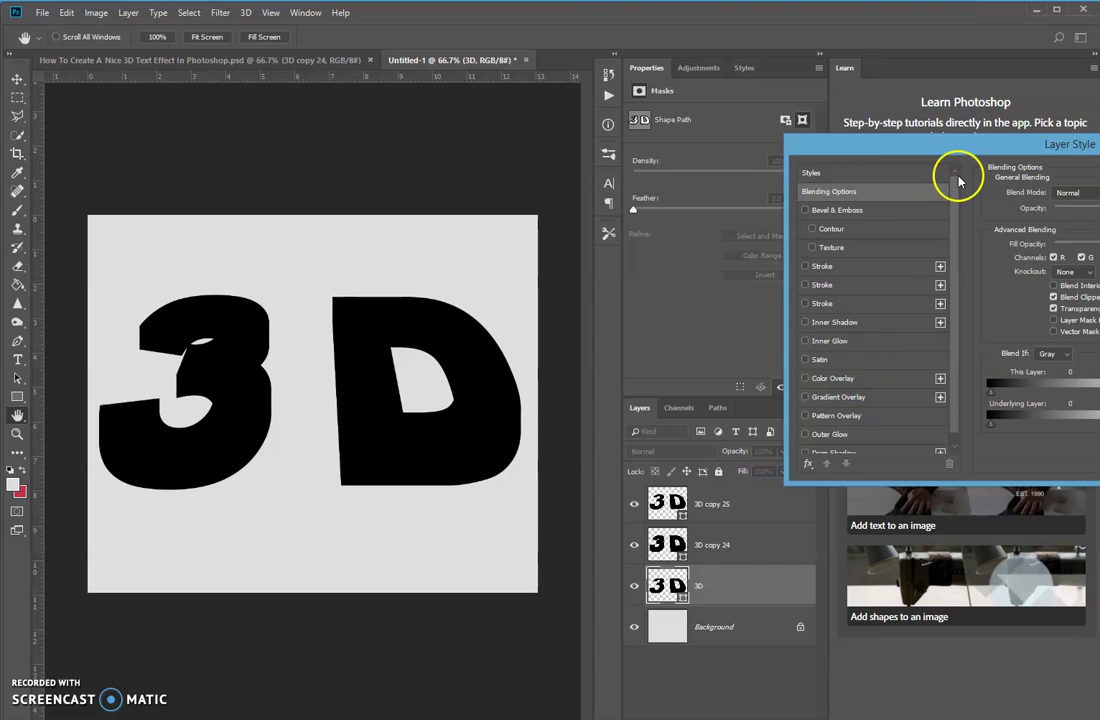
drag(962, 140, 700, 107)
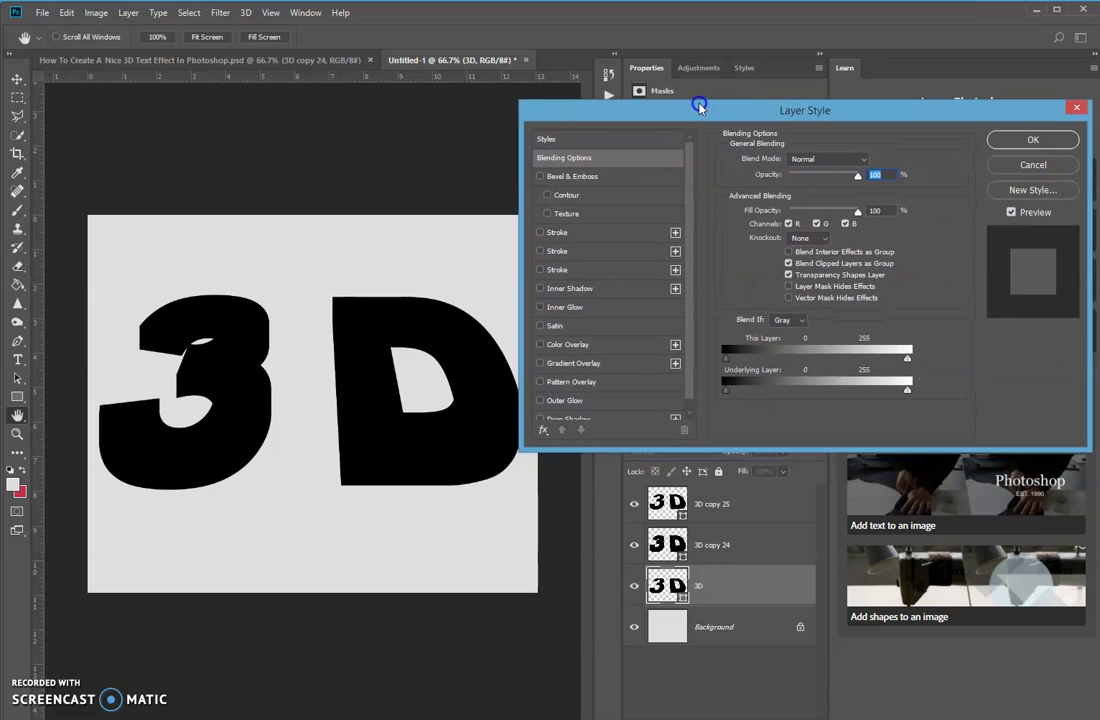
click(630, 363)
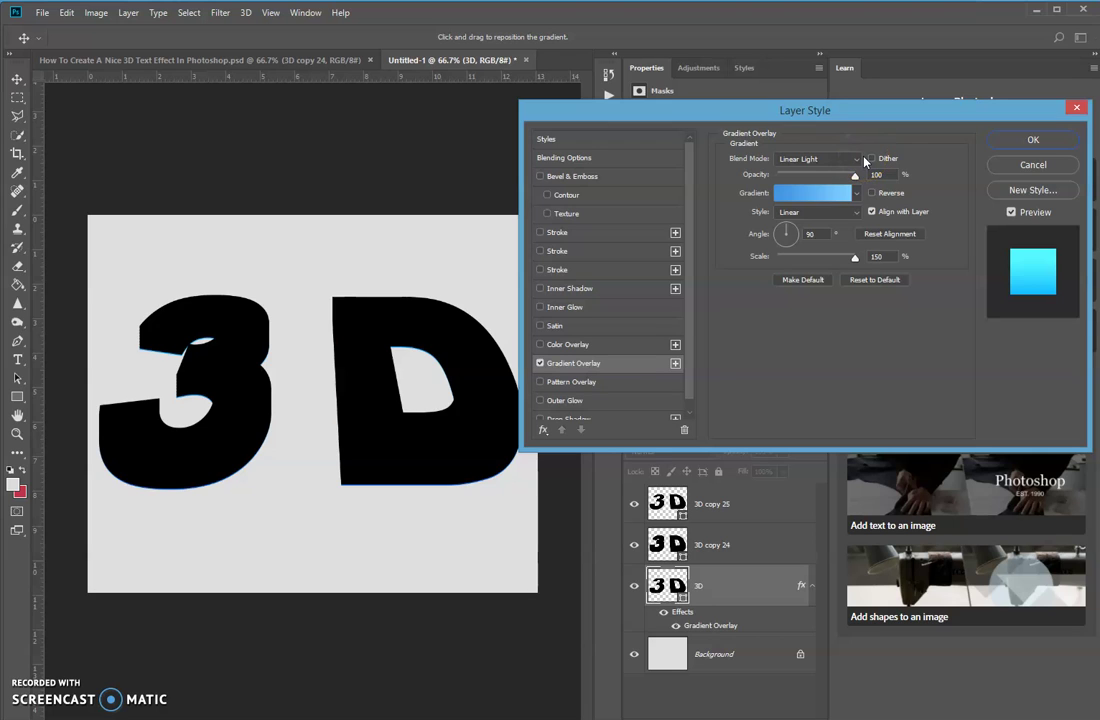
click(854, 158)
click(845, 172)
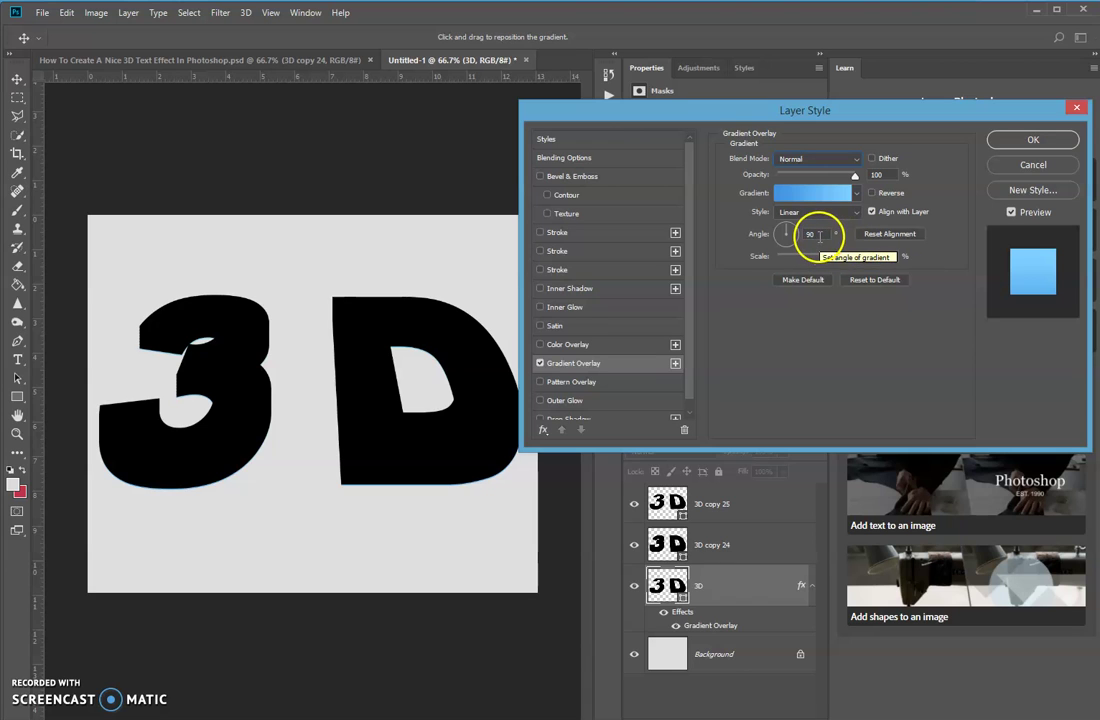
Set the overlay gradient's starting colour stop to black, 000000.
click(827, 193)
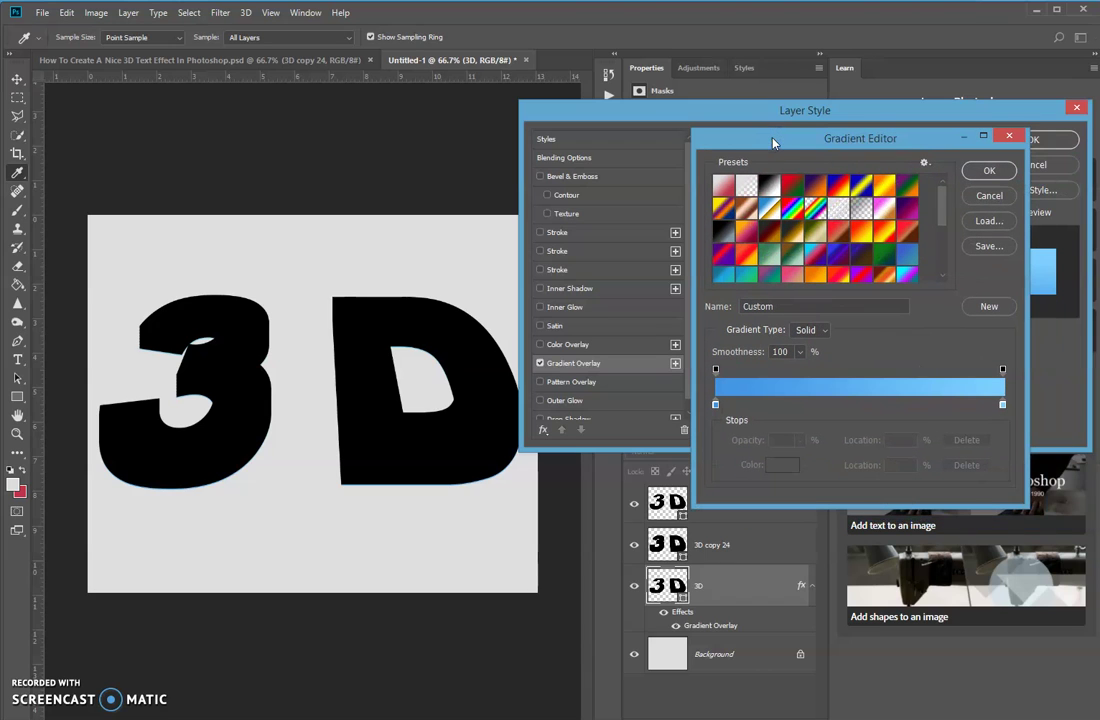
click(716, 405)
click(787, 466)
click(943, 352)
drag(943, 352, 795, 535)
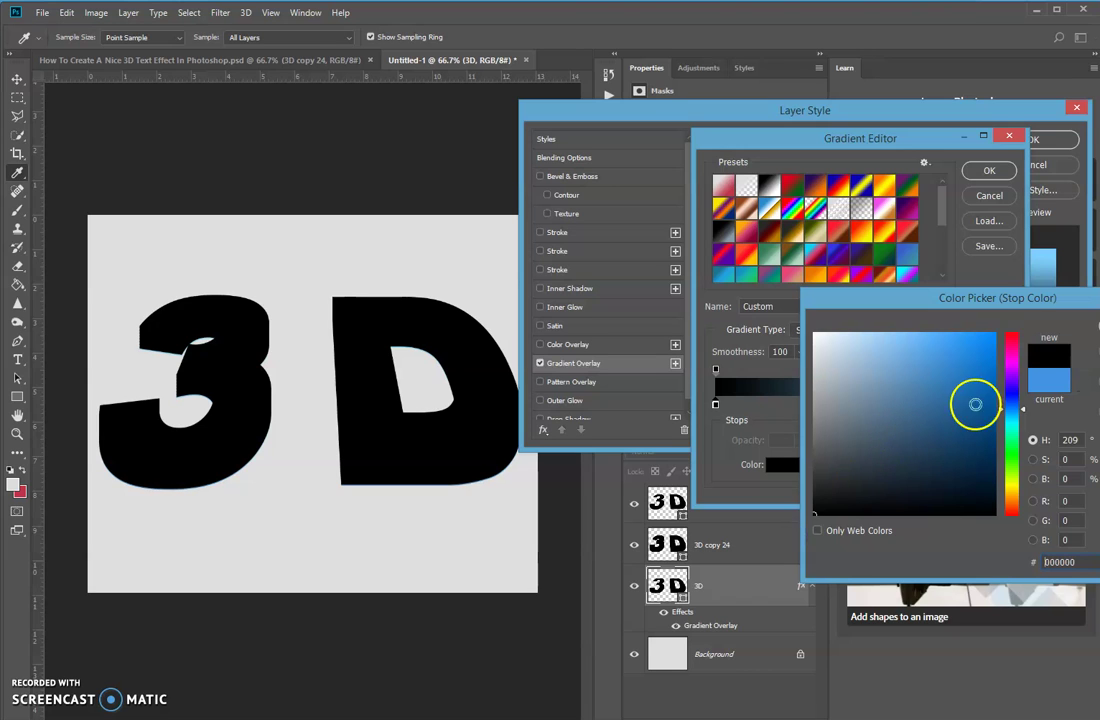
drag(1055, 298, 938, 286)
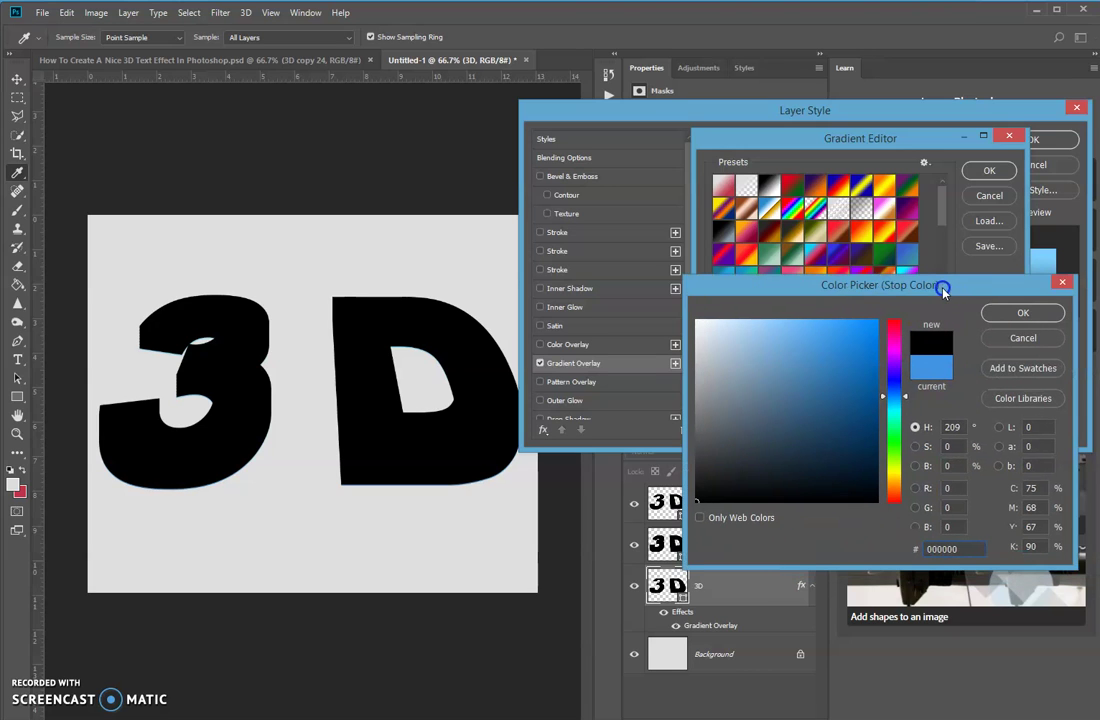
click(1046, 316)
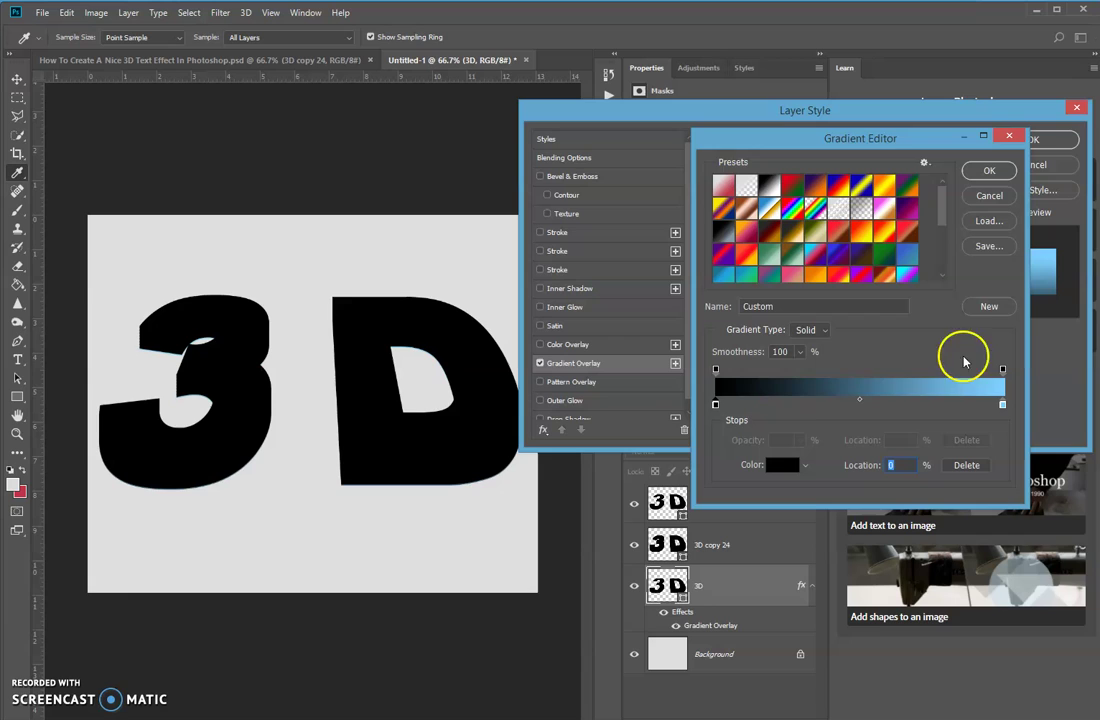
Add a middle colour stop to the gradient at 51% and colour it 4A4A4A.
click(856, 402)
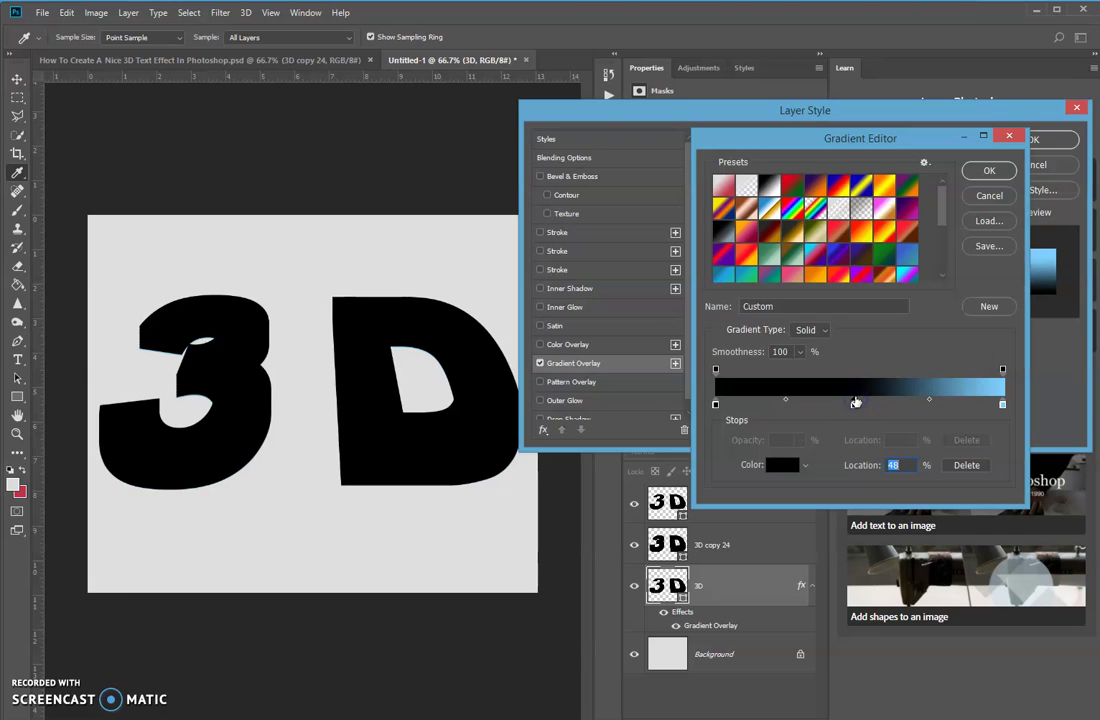
drag(855, 407, 865, 408)
click(784, 465)
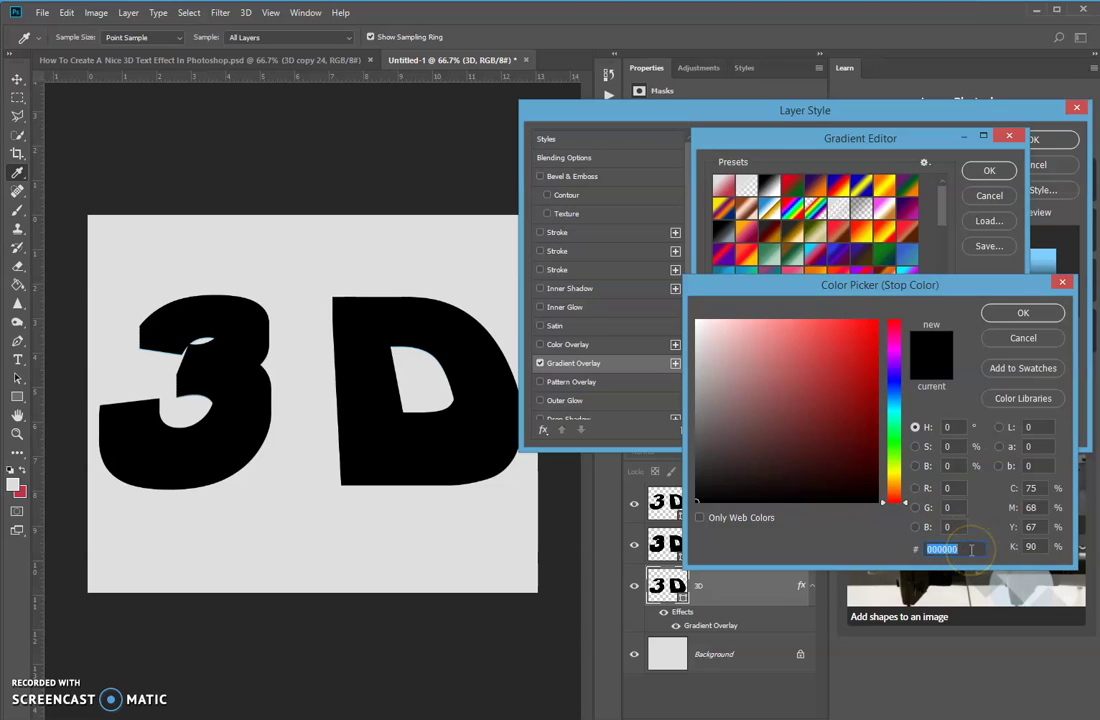
text(4A)
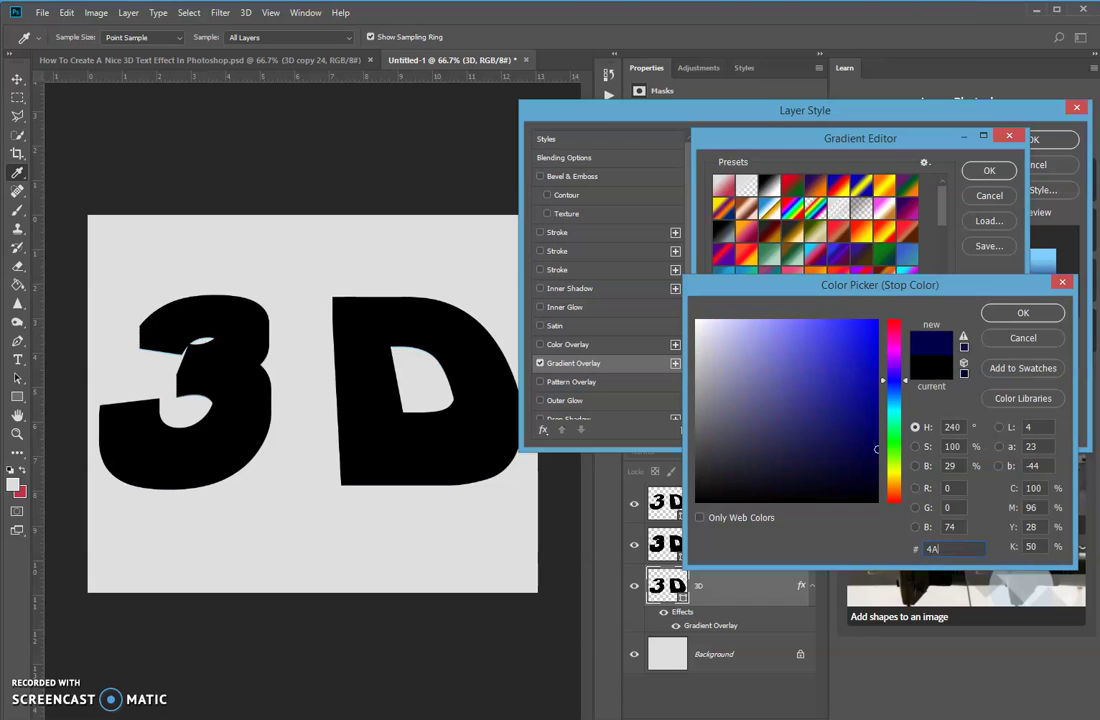
text(4A4A)
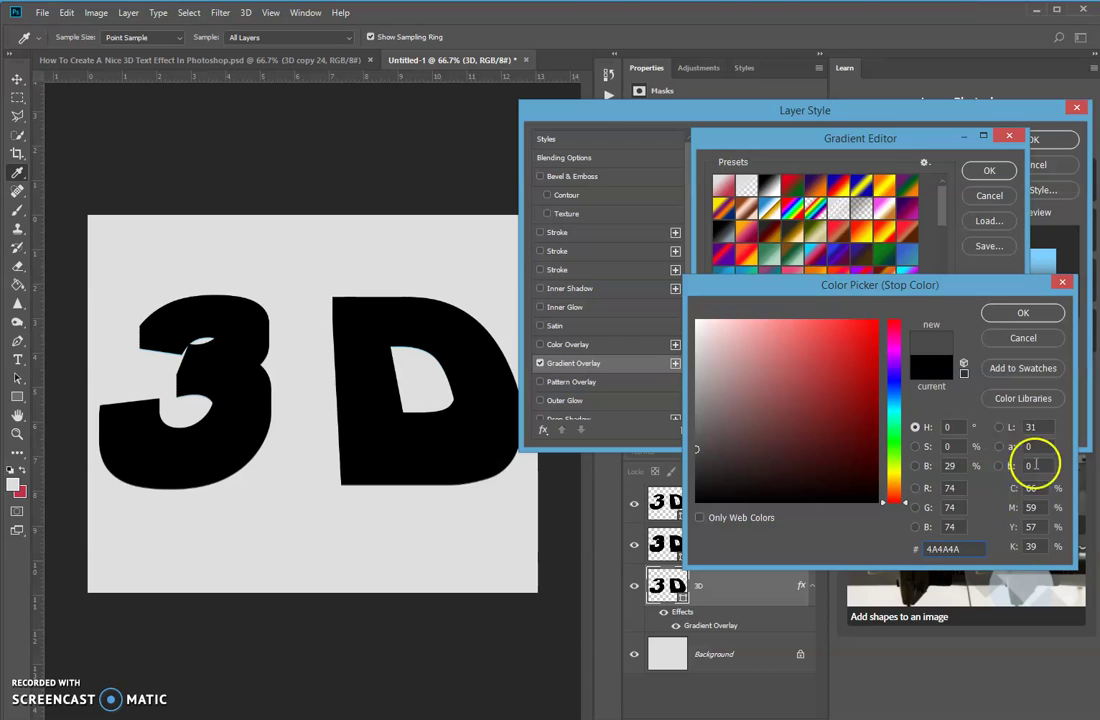
click(1022, 312)
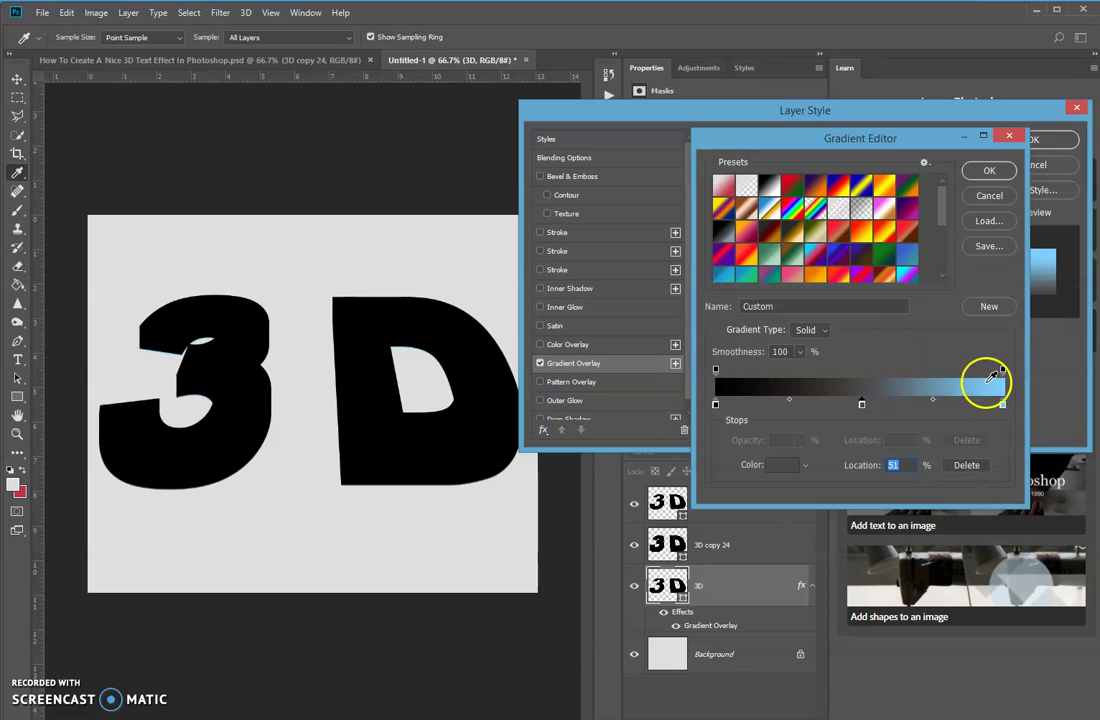
Set the overlay gradient's ending colour stop to 262626 and accept the edited gradient.
click(1003, 405)
click(781, 463)
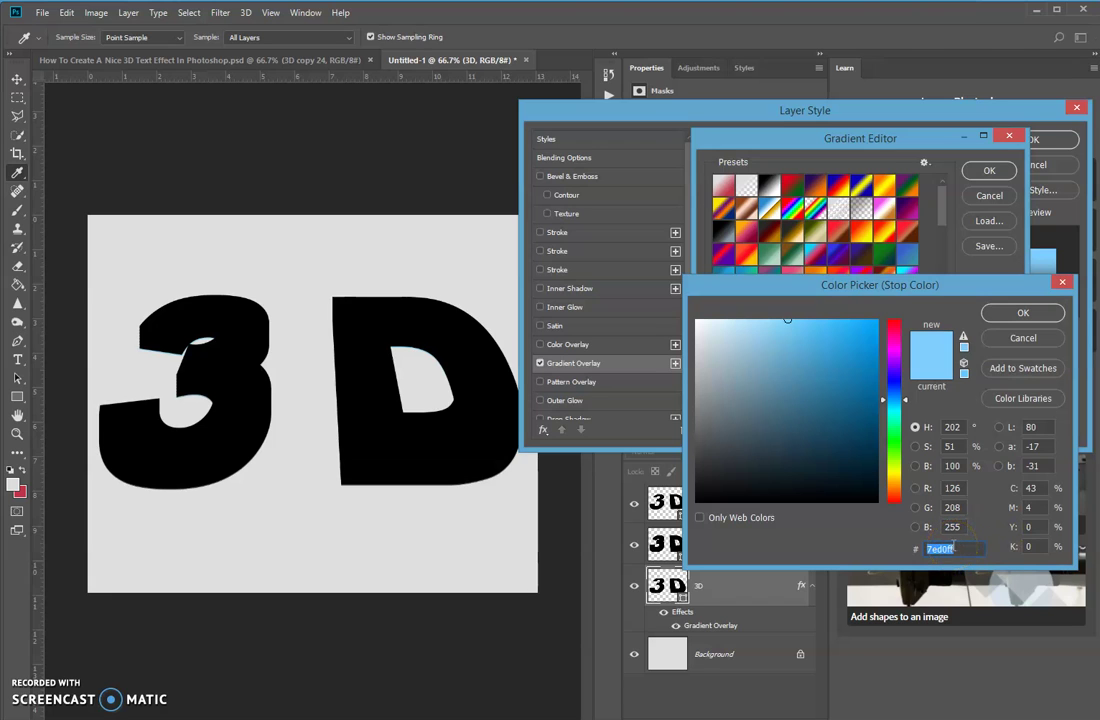
text(26)
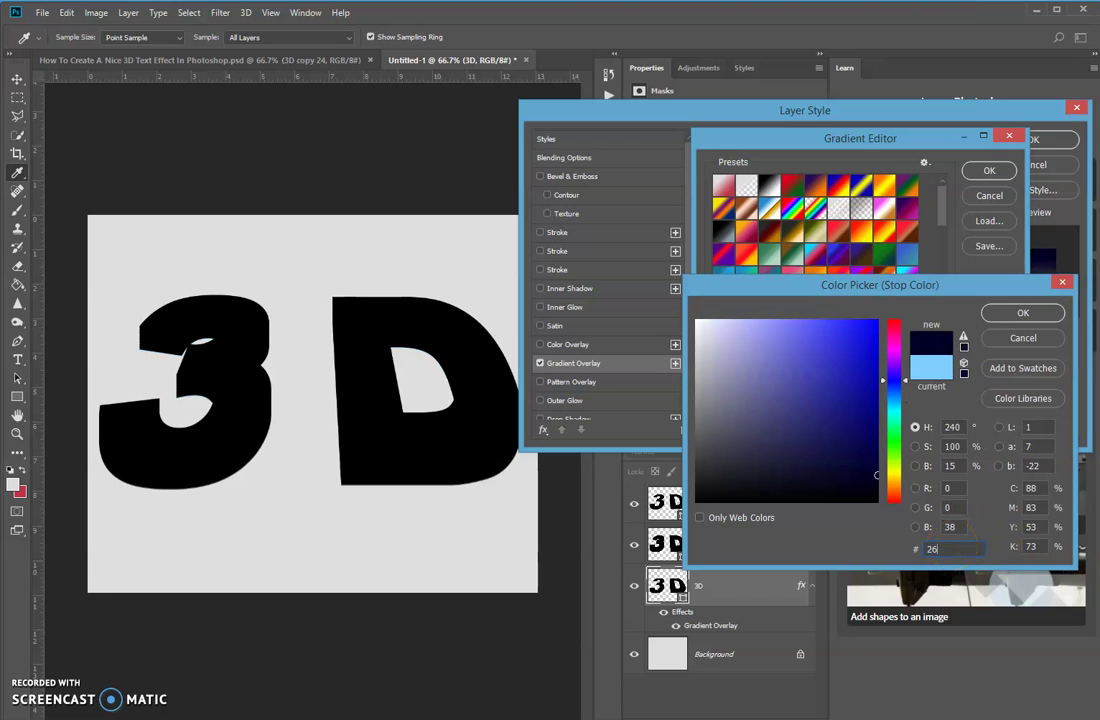
text(2626)
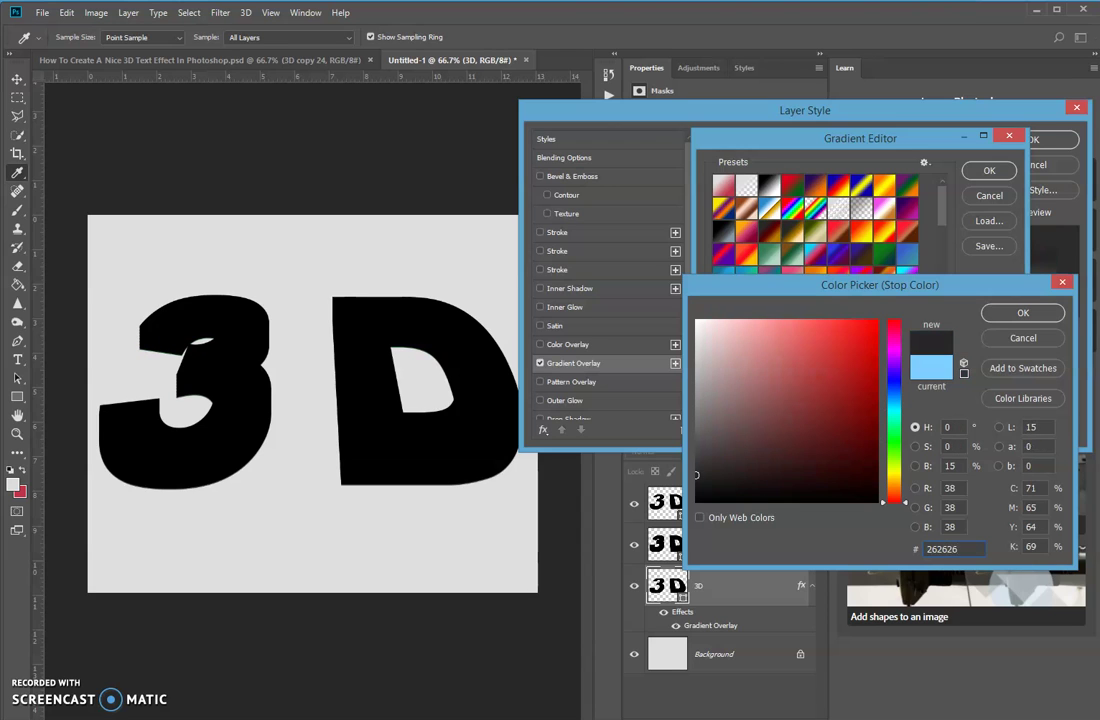
click(1020, 312)
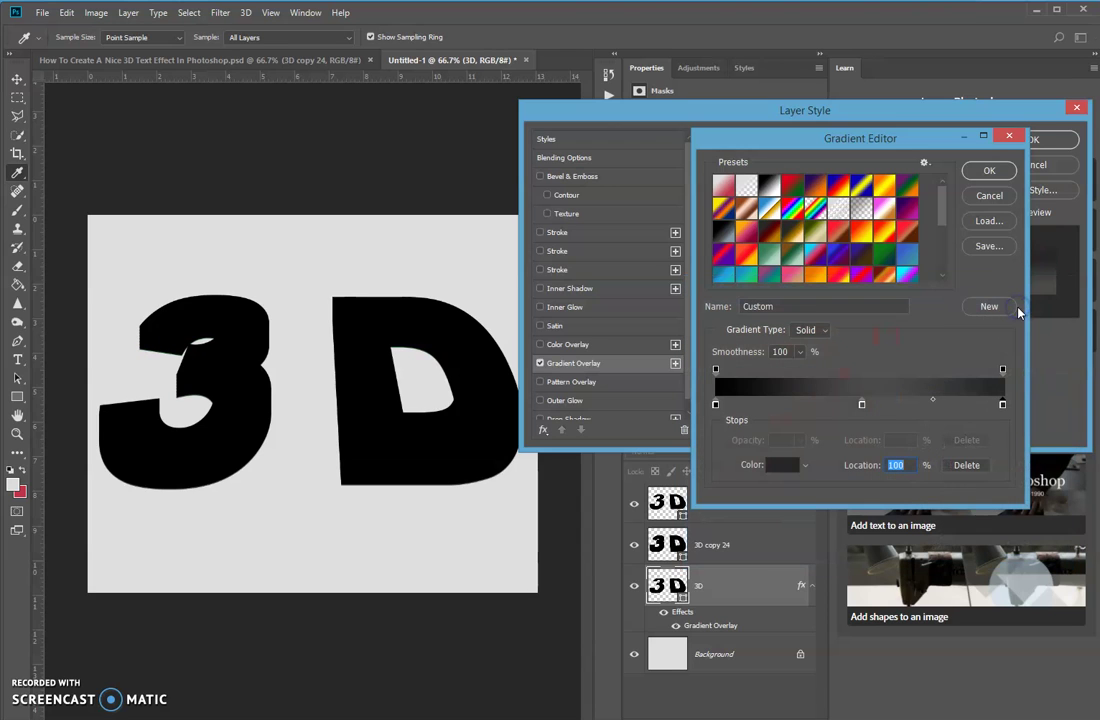
click(985, 172)
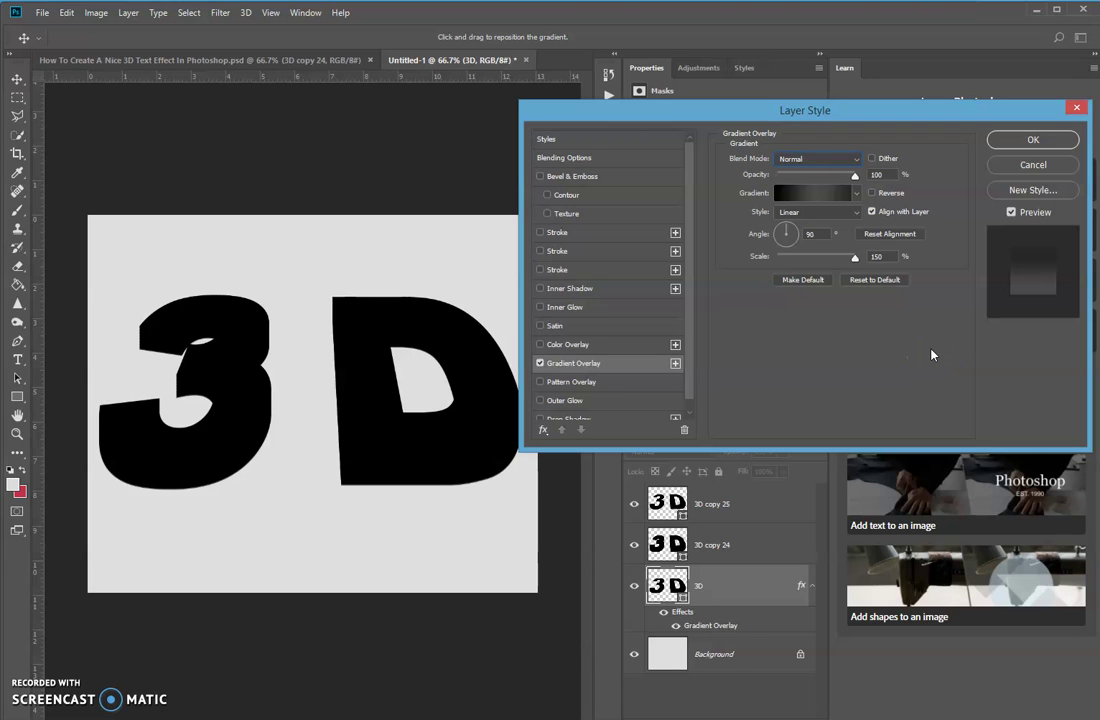
Add Bevel & Emboss to the original 3D layer with Inner Bevel style, 700% depth and direction Up.
click(621, 178)
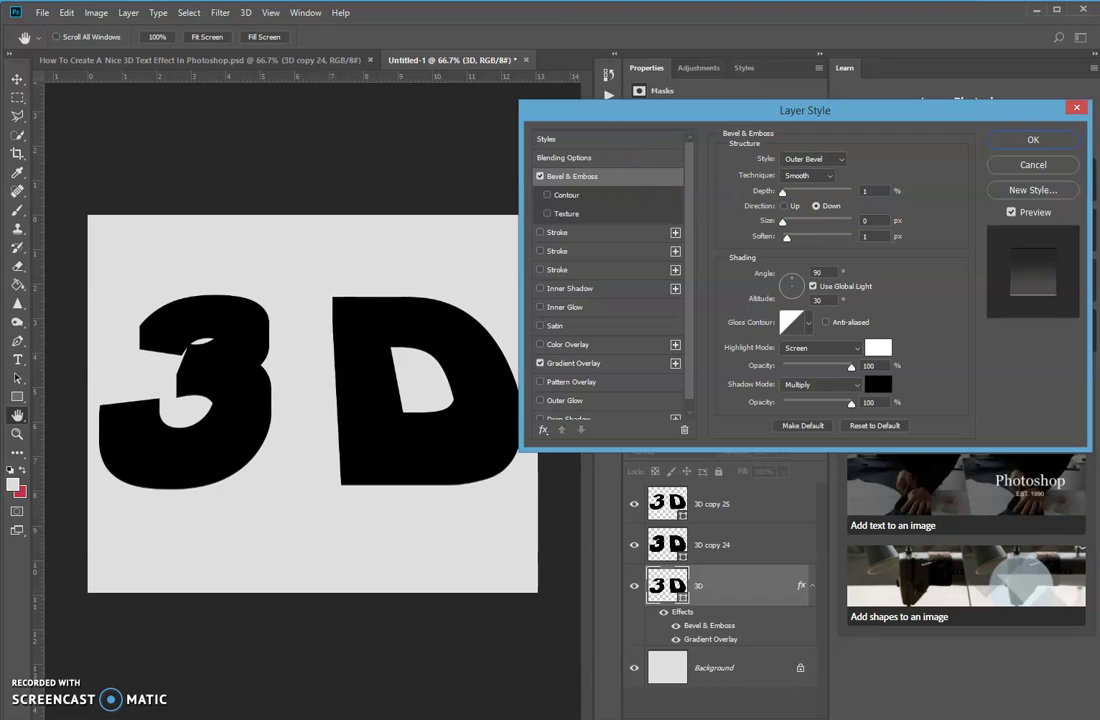
click(843, 160)
click(802, 184)
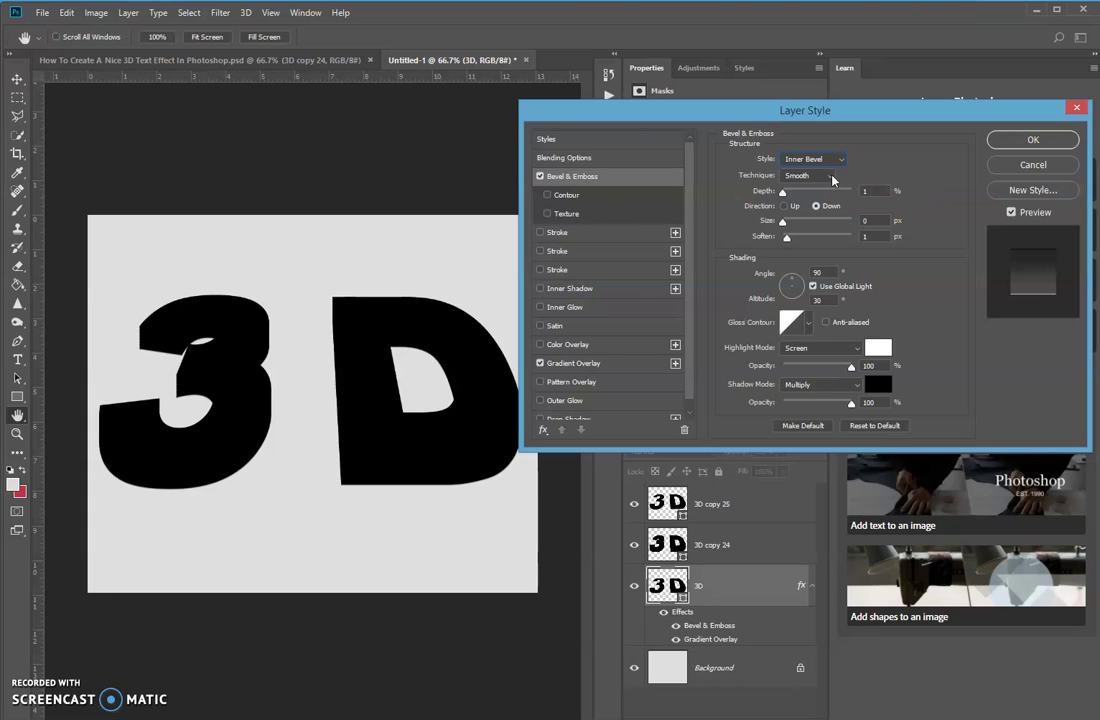
drag(874, 191, 832, 202)
text(700)
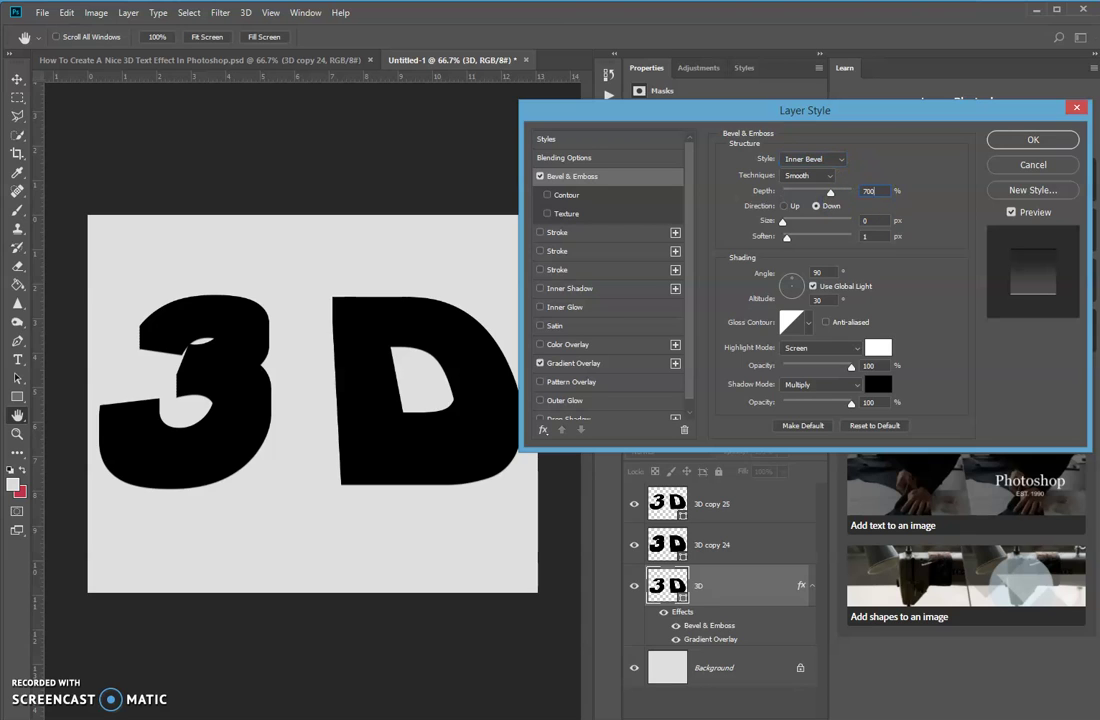
click(786, 206)
Set the bevel's size to 7 px, its soften to 16 px and its shading angle to 120°.
click(843, 224)
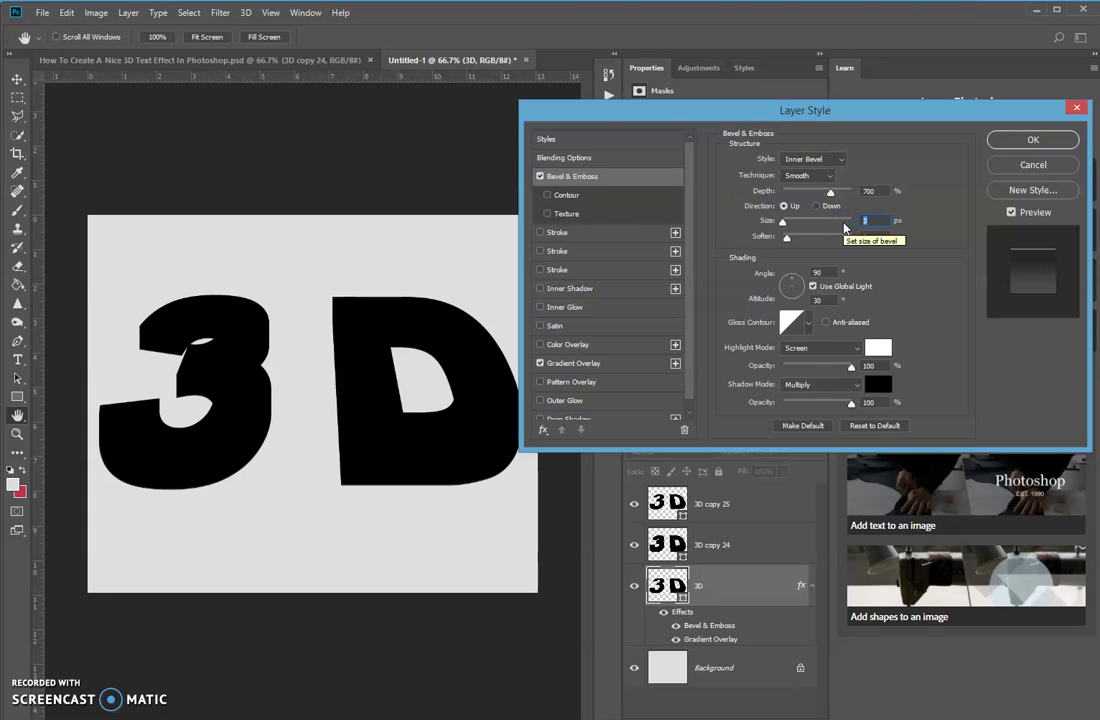
text(7)
click(877, 235)
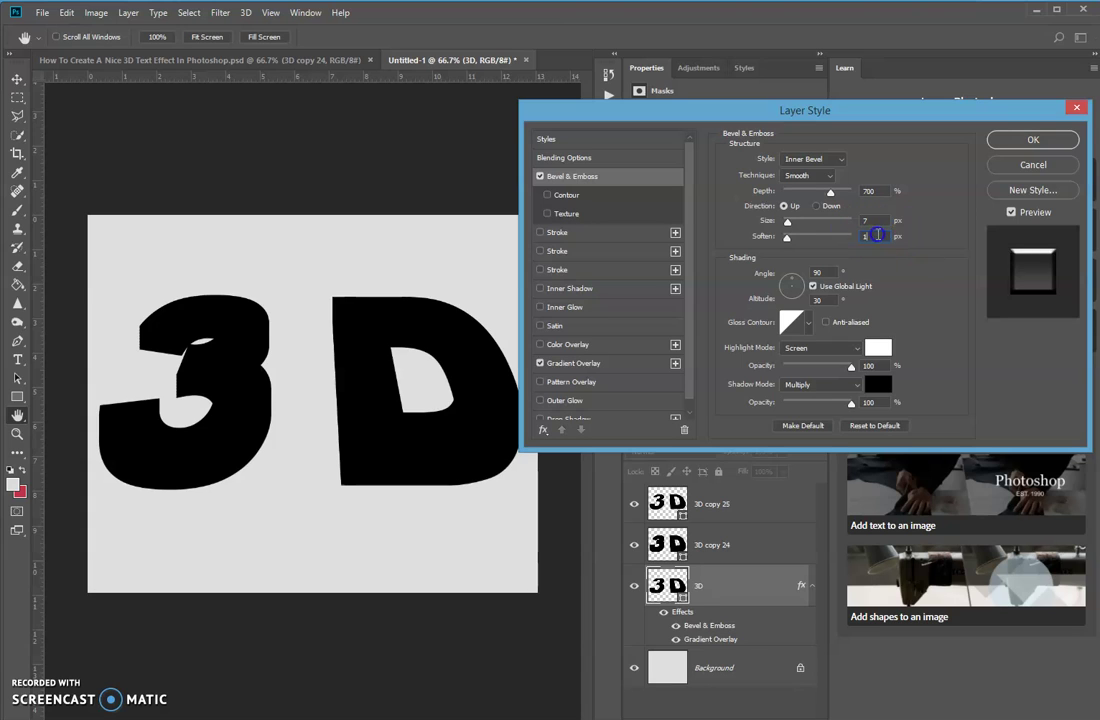
click(866, 255)
text(16)
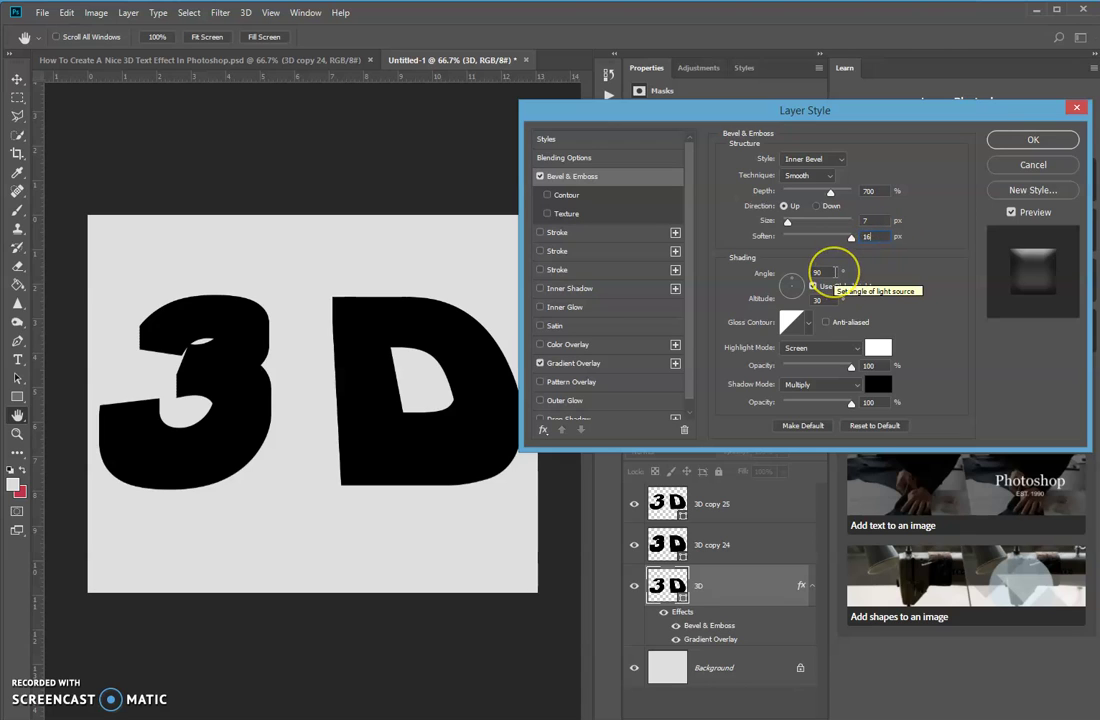
double_click(831, 272)
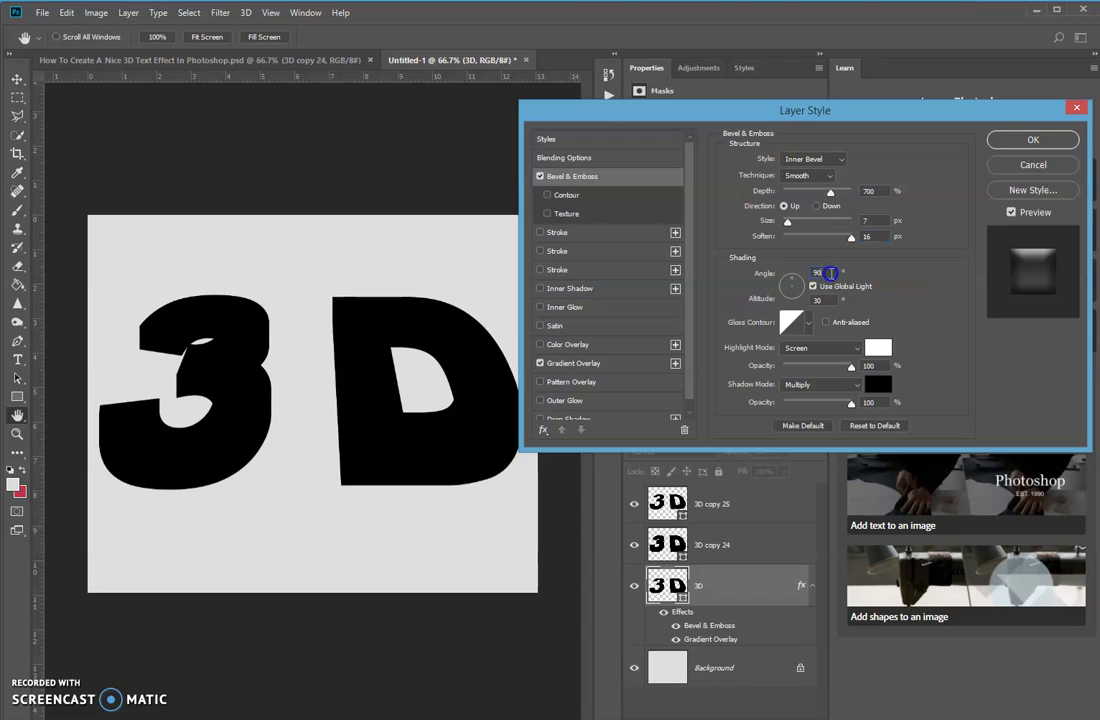
text(120)
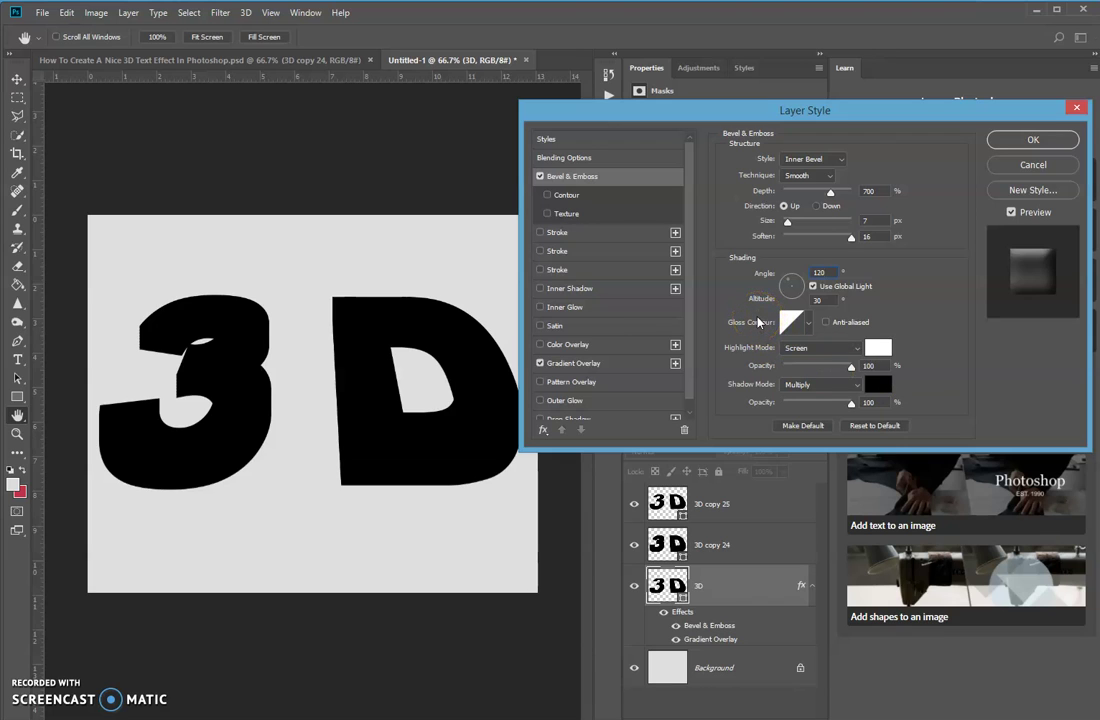
Add a Drop Shadow with 19 px distance, 0% spread and 21 px size, and apply the layer styles.
scroll(600, 280, down, 1)
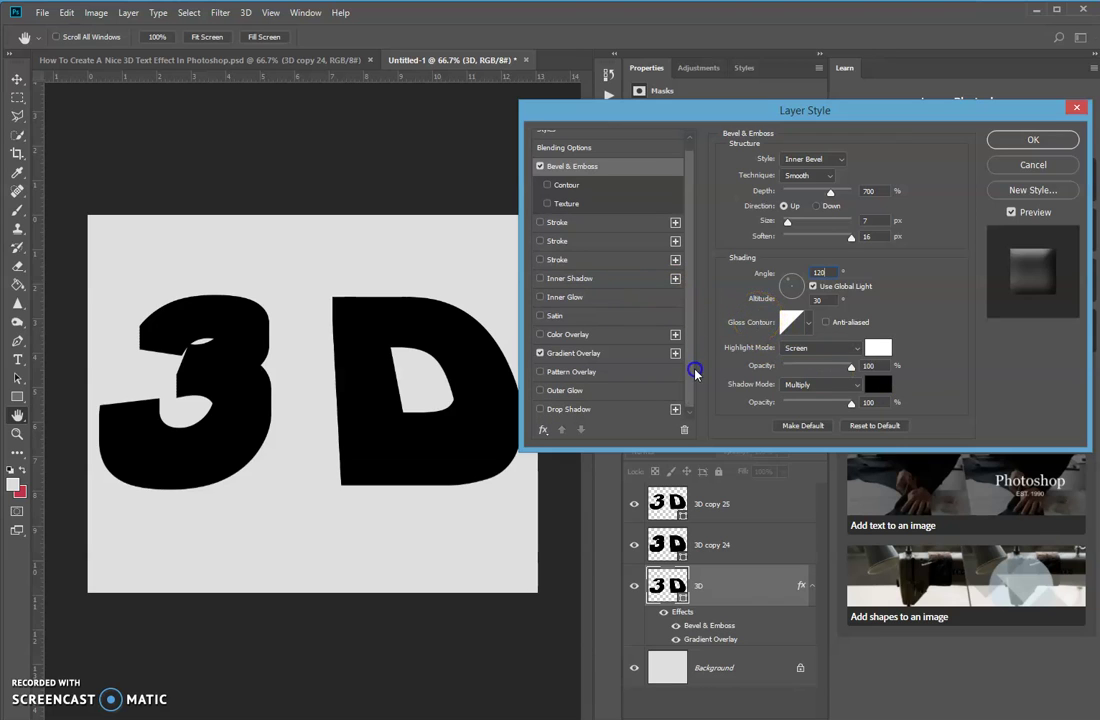
click(645, 409)
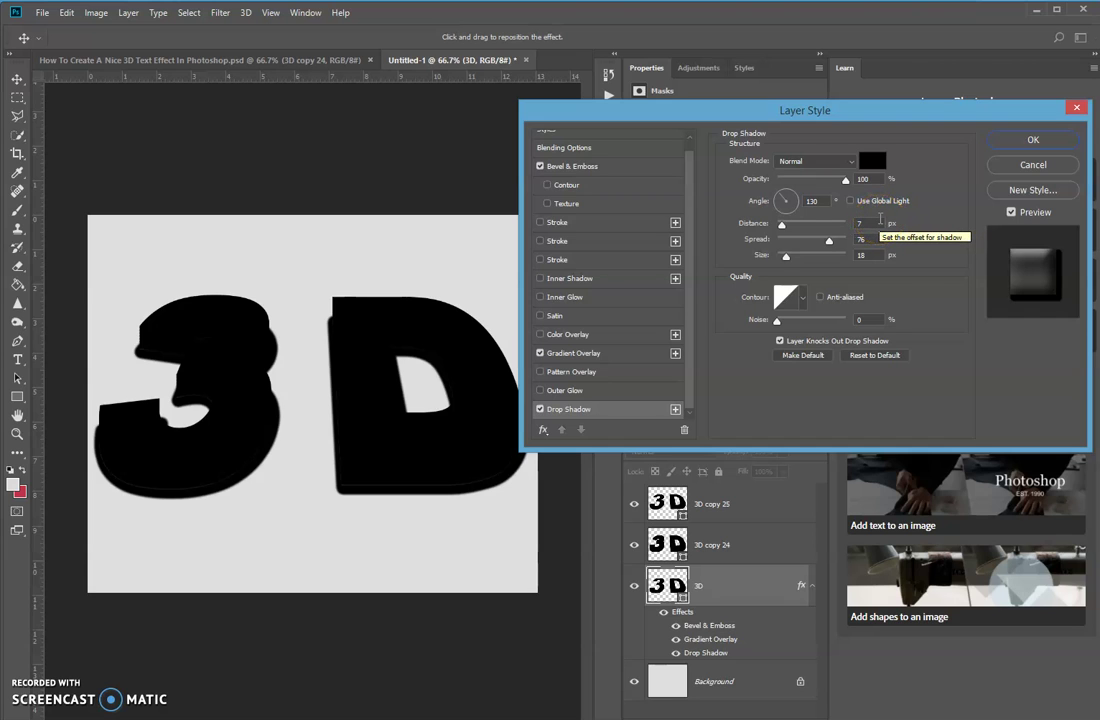
double_click(871, 224)
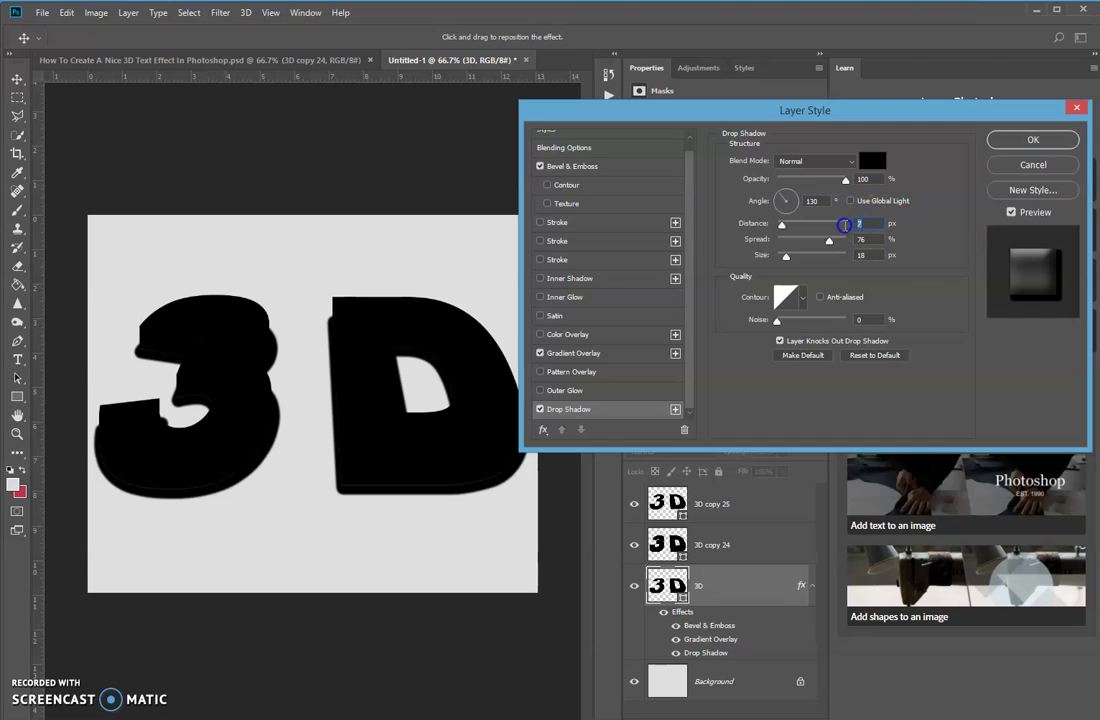
text(19)
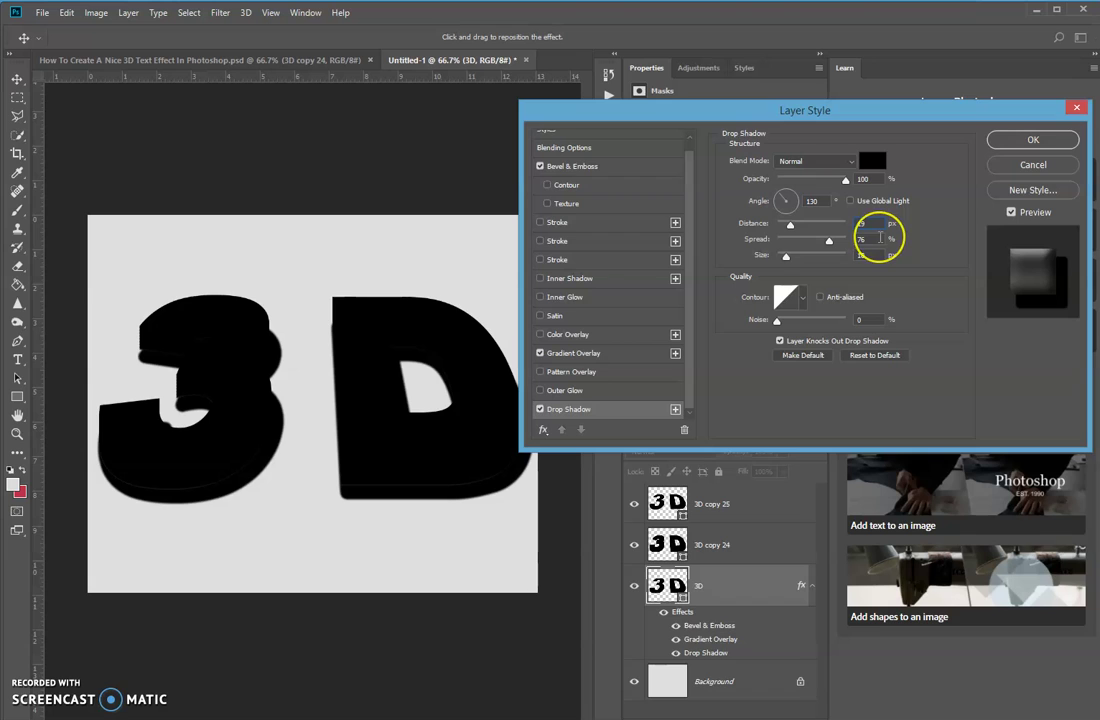
double_click(879, 238)
text(0)
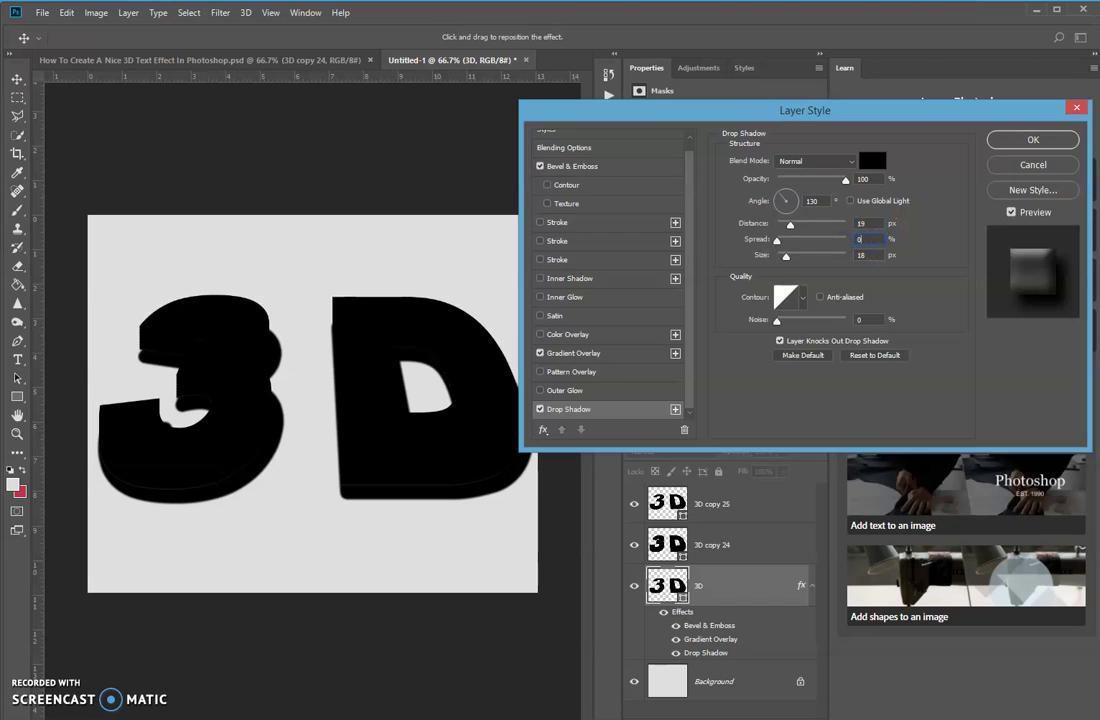
double_click(862, 255)
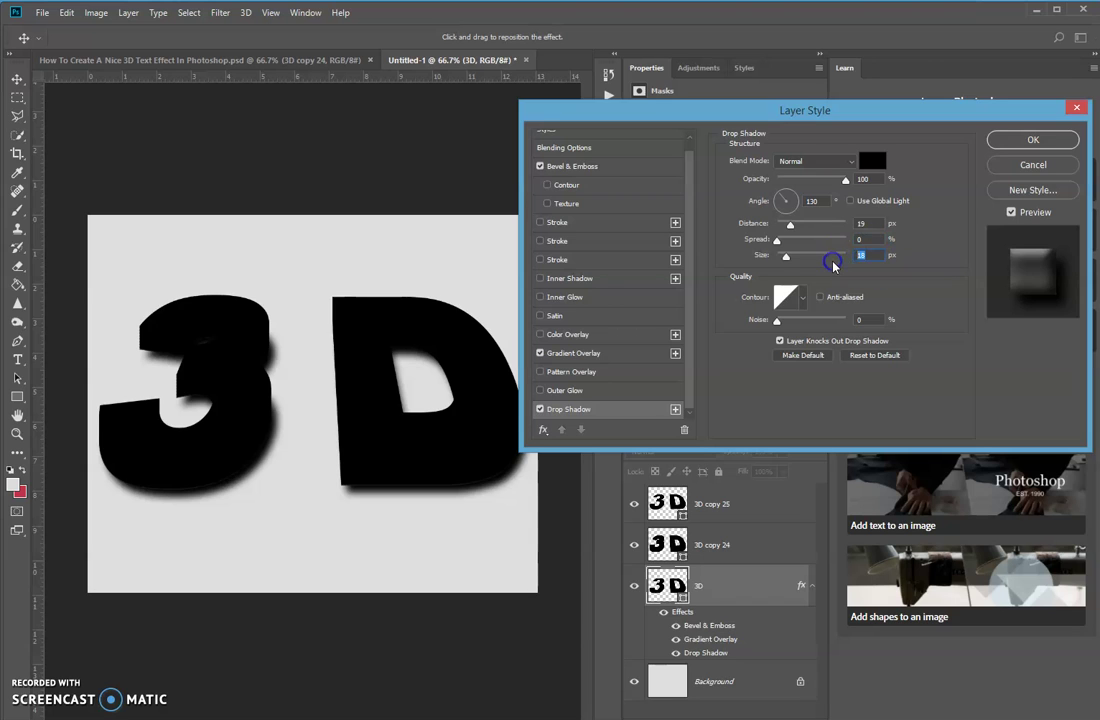
text(21)
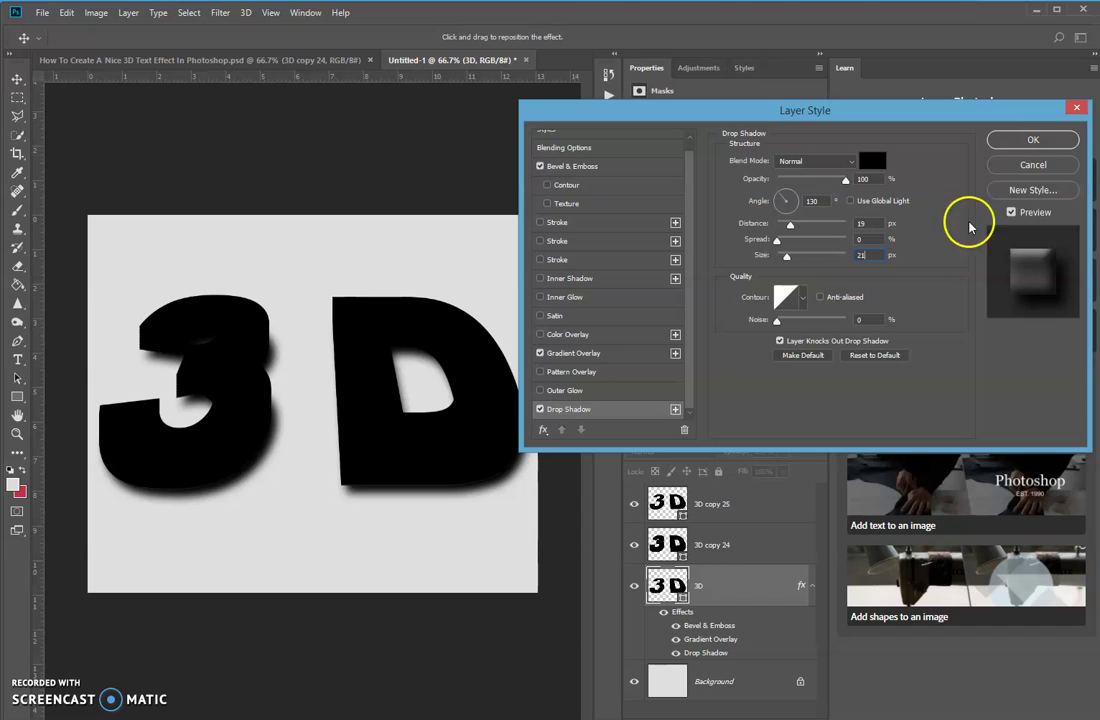
click(1020, 141)
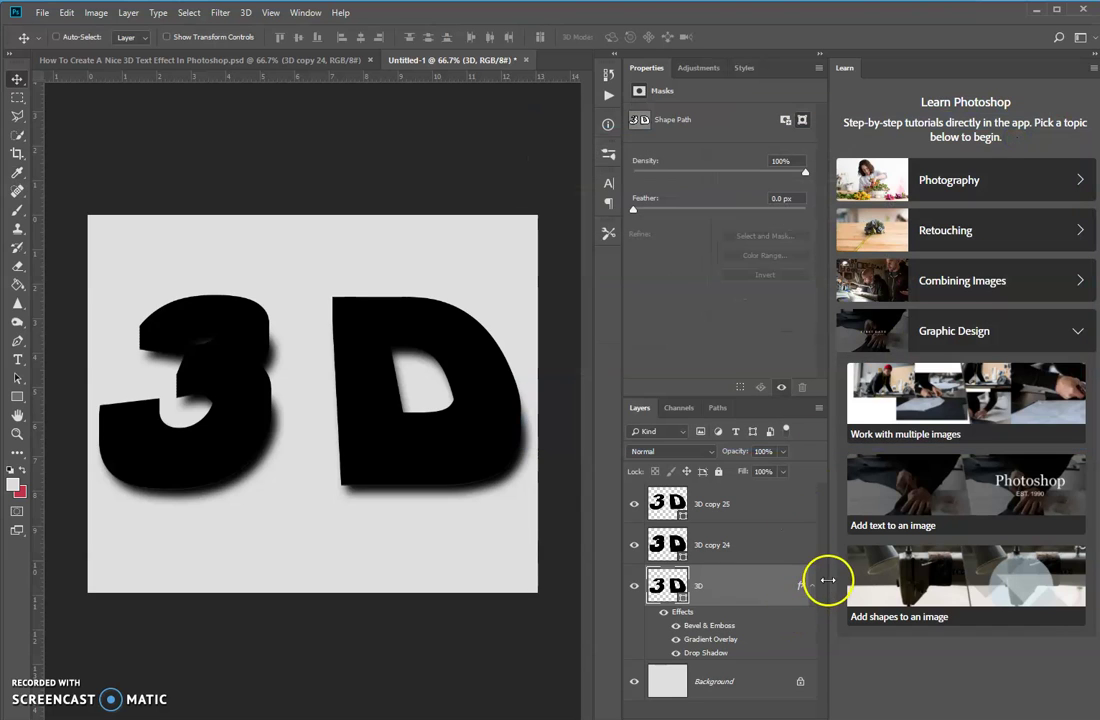
Add an Inner Shadow effect to the 3D copy 25 layer.
click(769, 500)
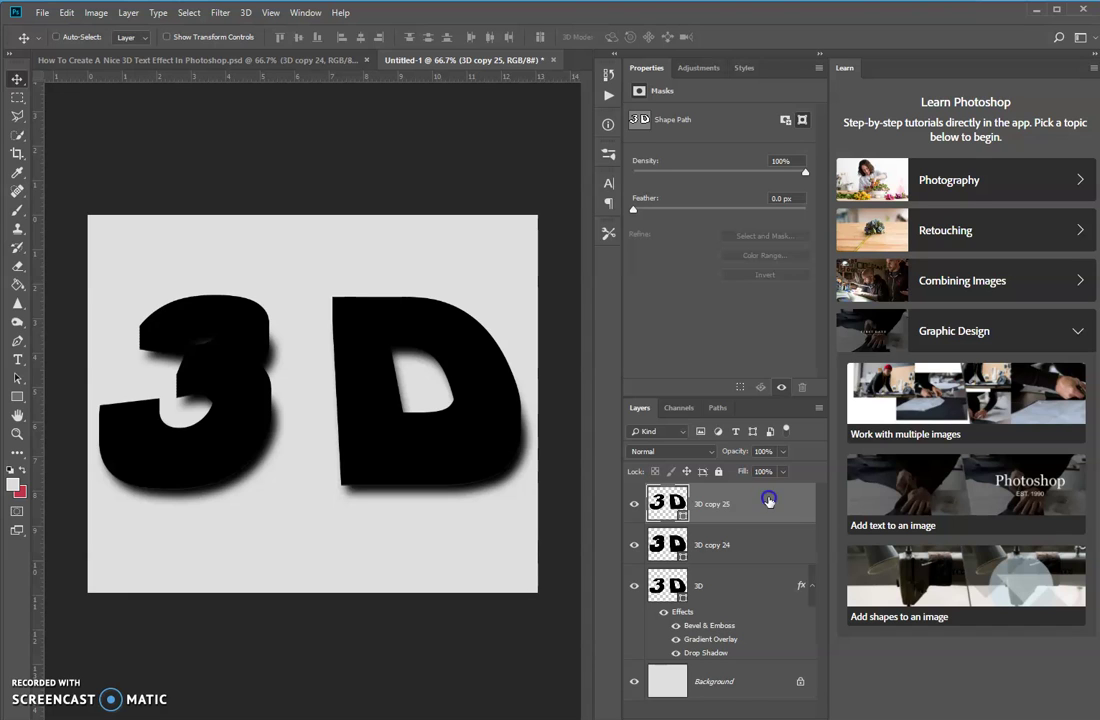
double_click(769, 500)
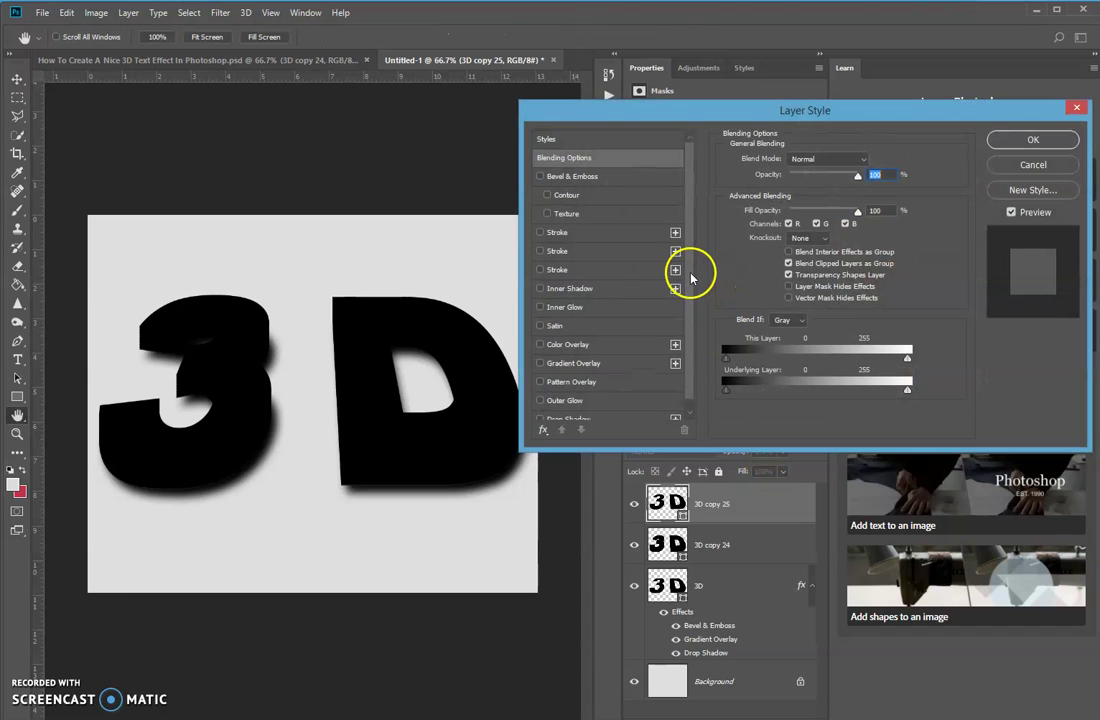
click(614, 288)
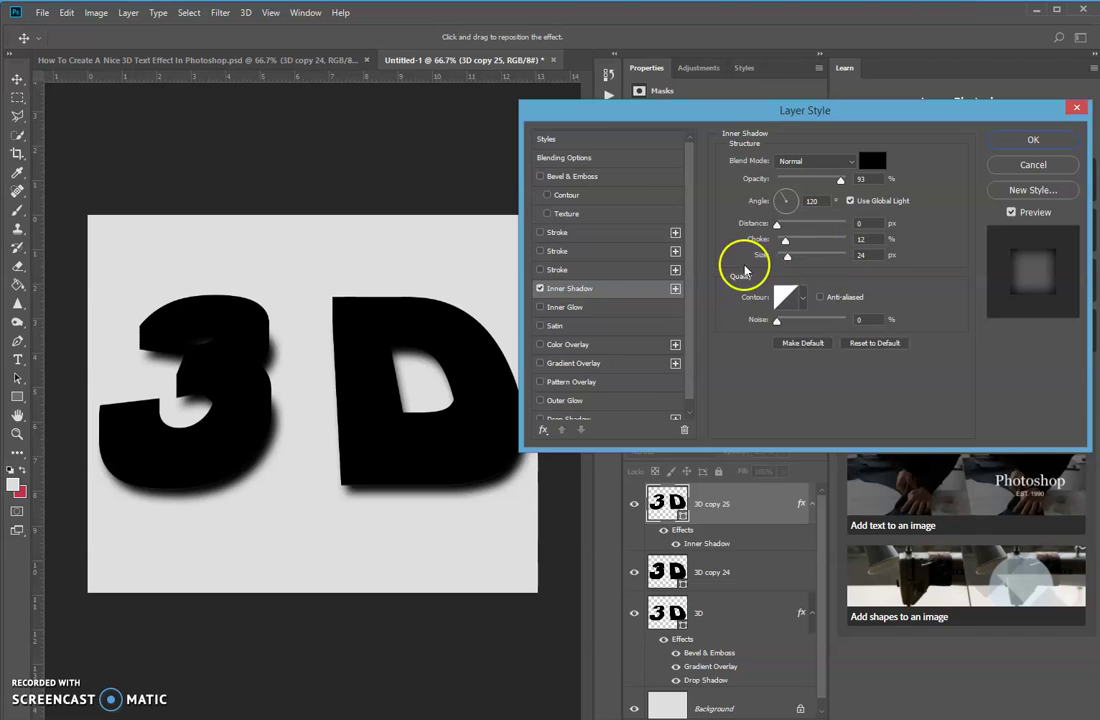
Add a Gradient Overlay to the 3D copy 25 layer with its blend mode set to Linear Light.
click(633, 363)
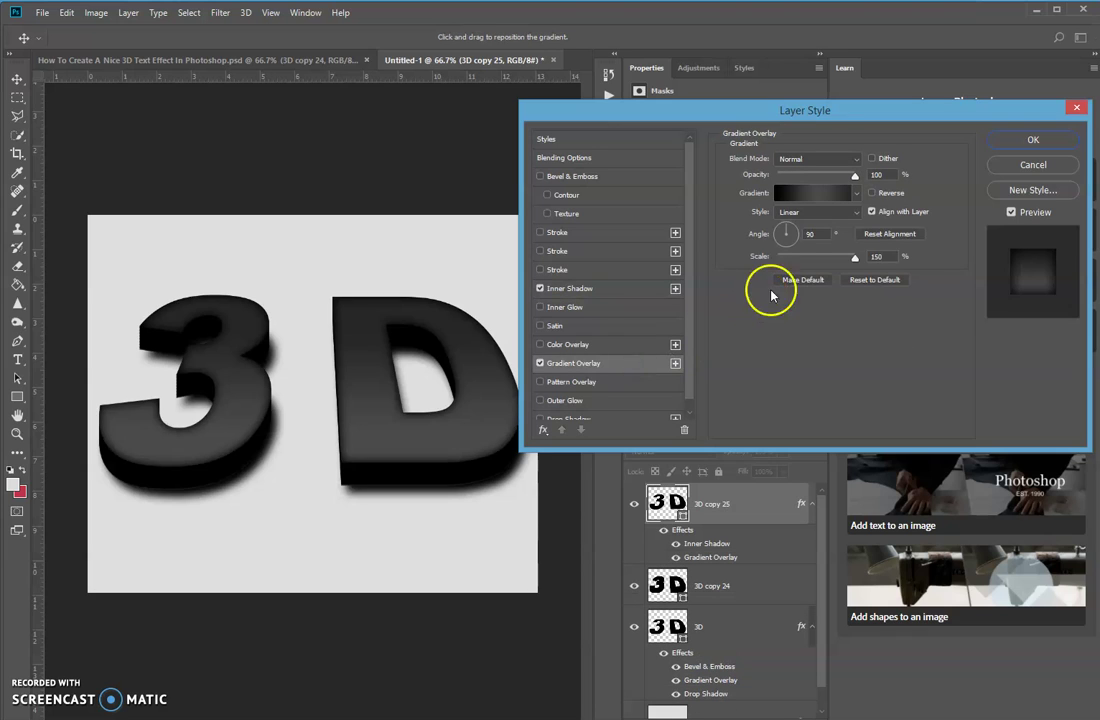
click(857, 157)
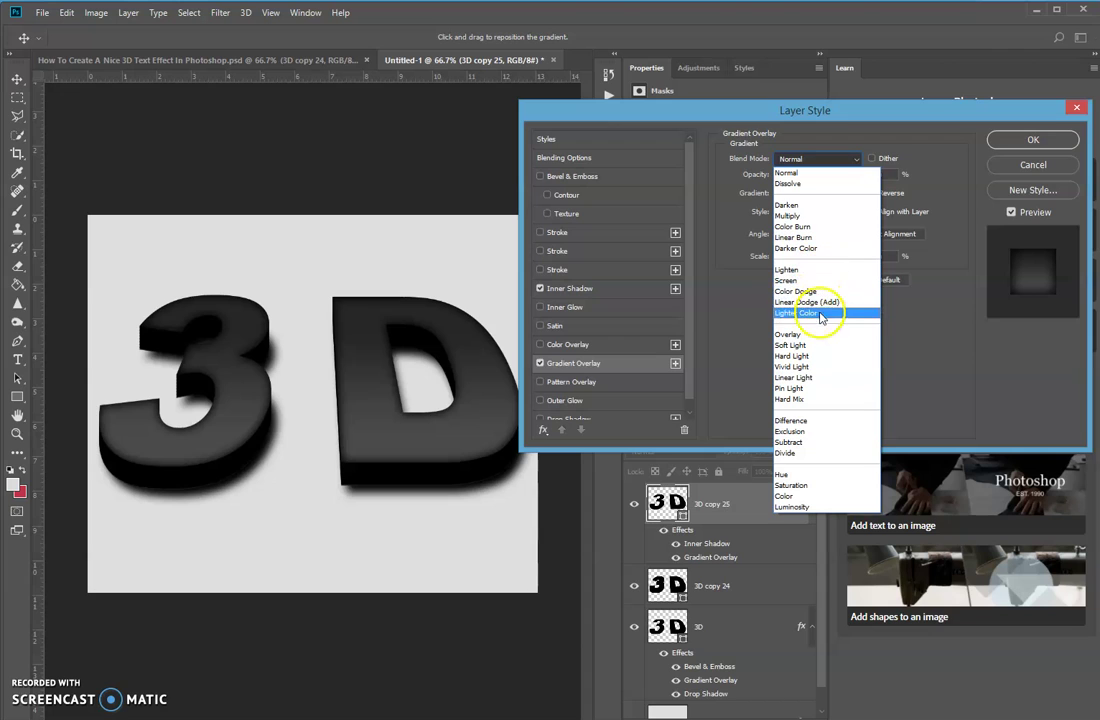
click(815, 379)
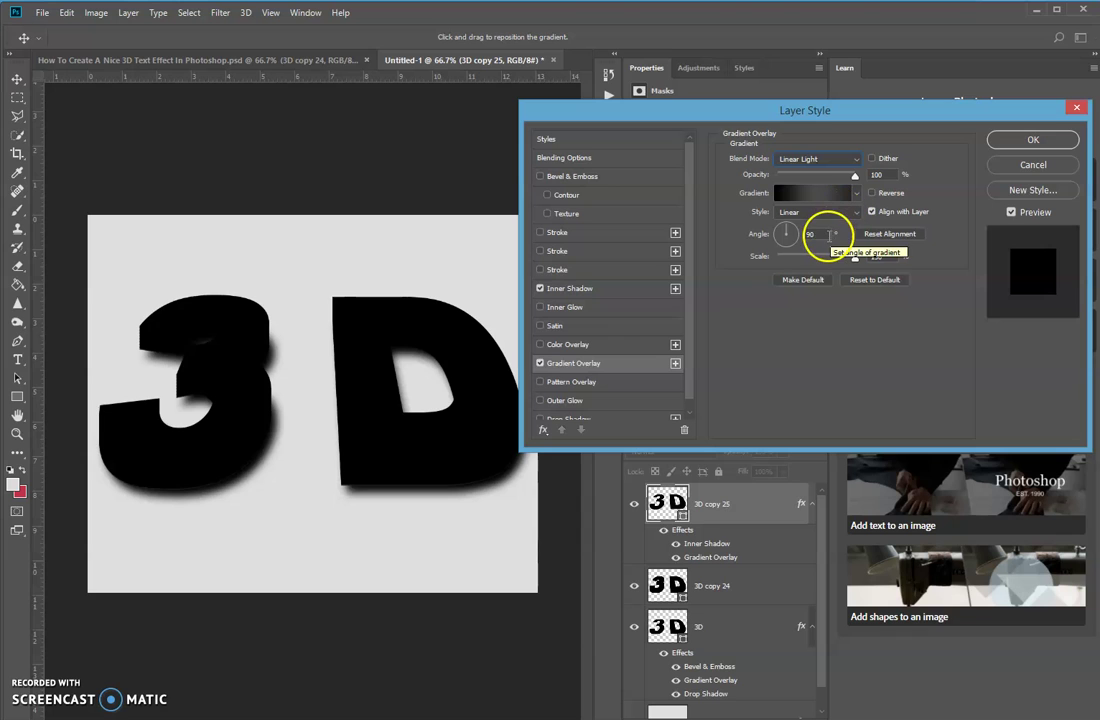
Remove the middle colour stop from the 3D copy 25 layer's overlay gradient.
click(826, 192)
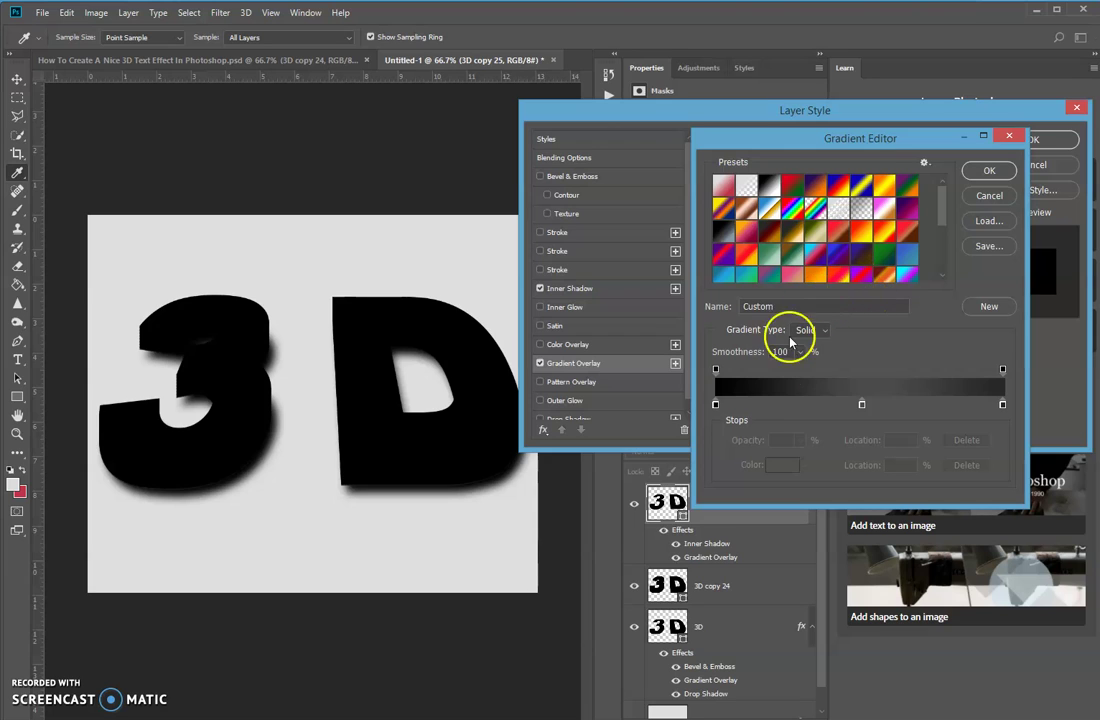
click(863, 405)
drag(863, 405, 864, 437)
Set the starting colour stop of the 3D copy 25 layer's overlay gradient to 4195E3.
click(716, 405)
click(716, 406)
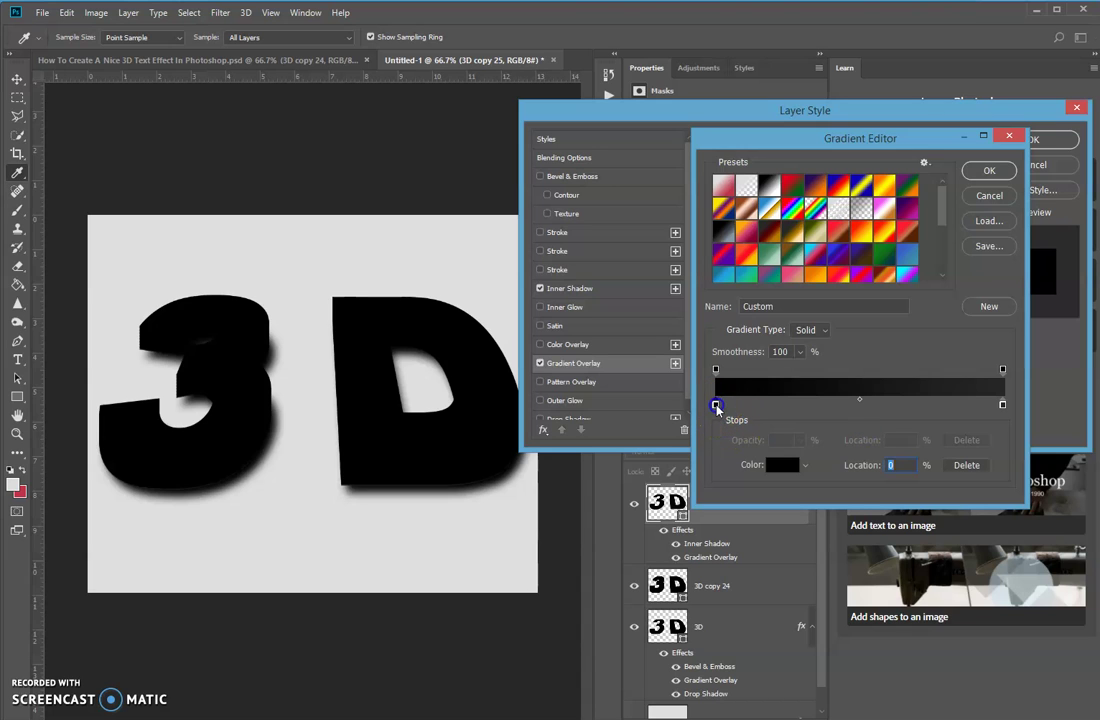
click(782, 464)
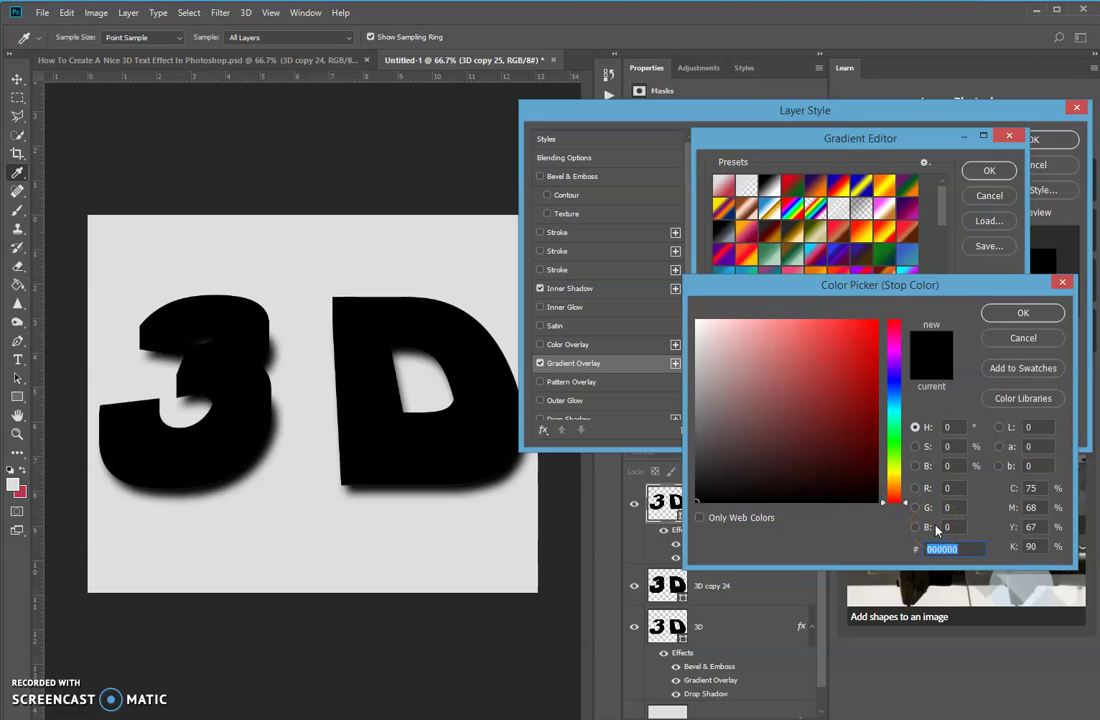
text(419)
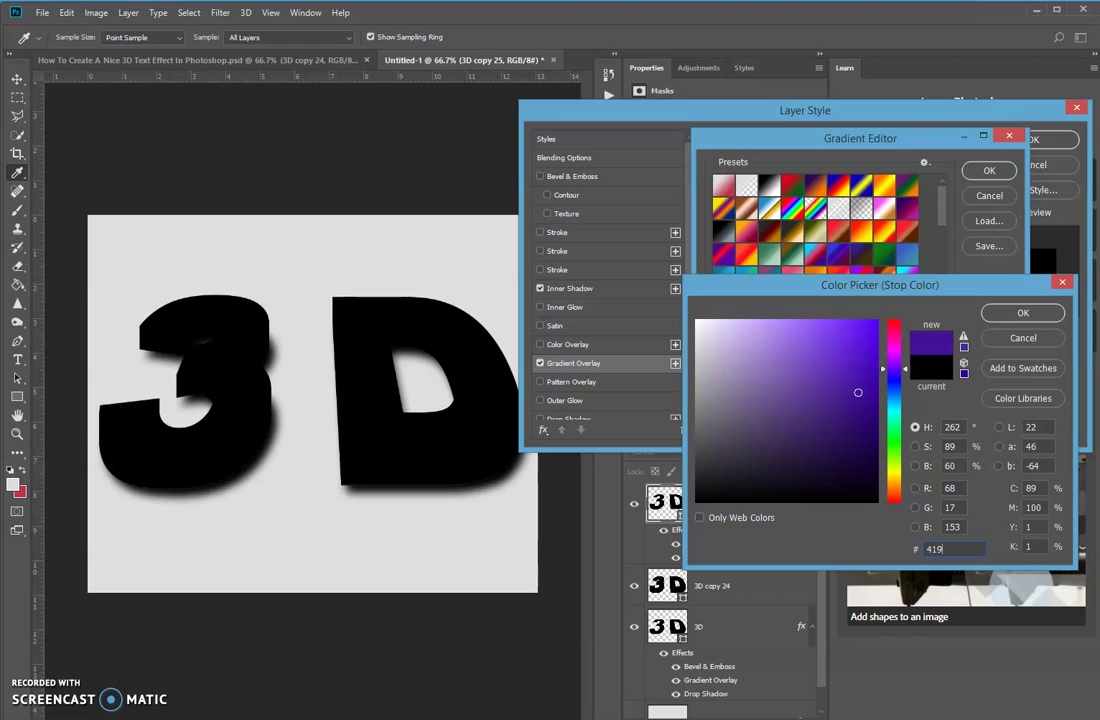
text(5)
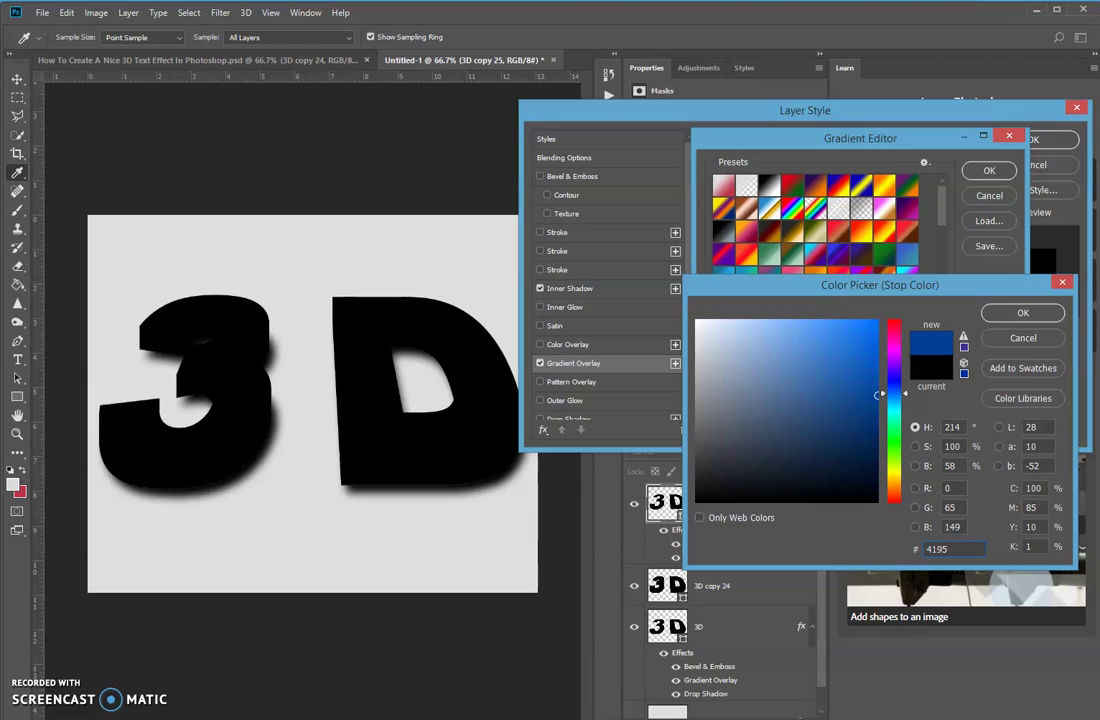
text(E)
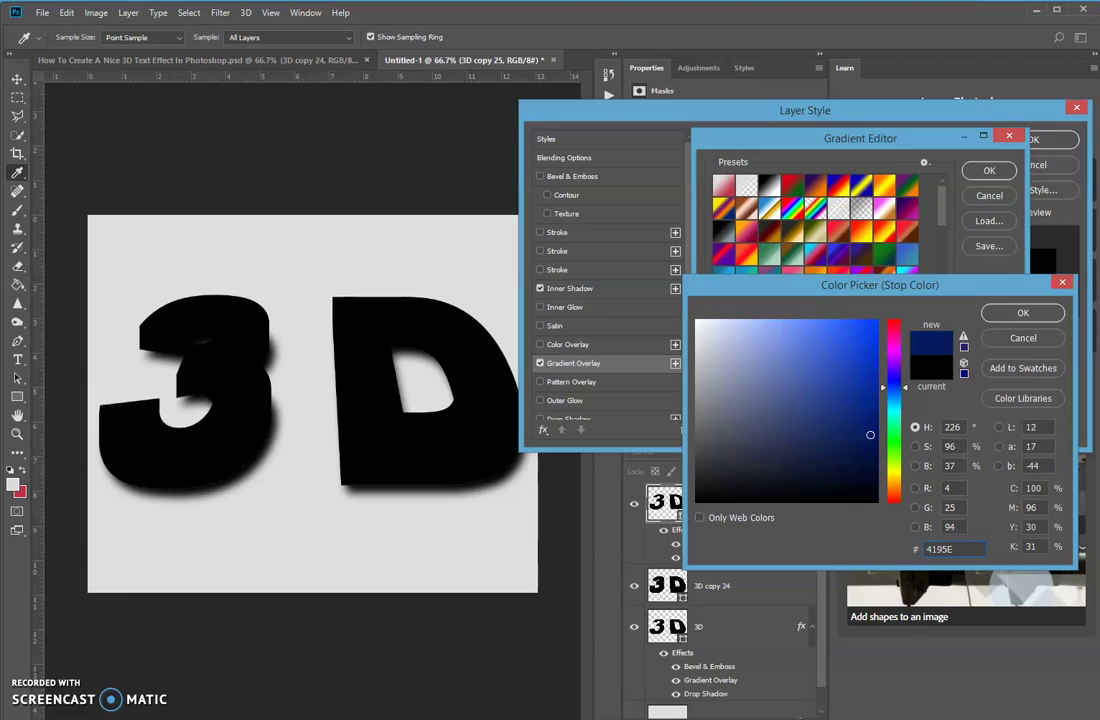
text(3)
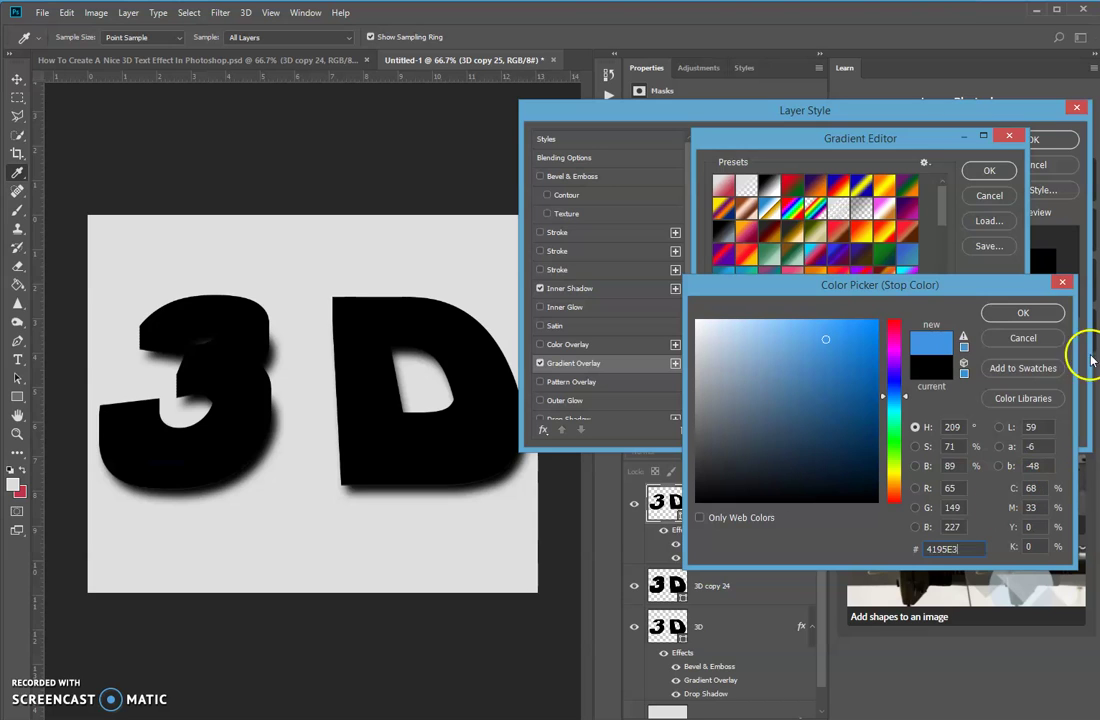
click(1048, 313)
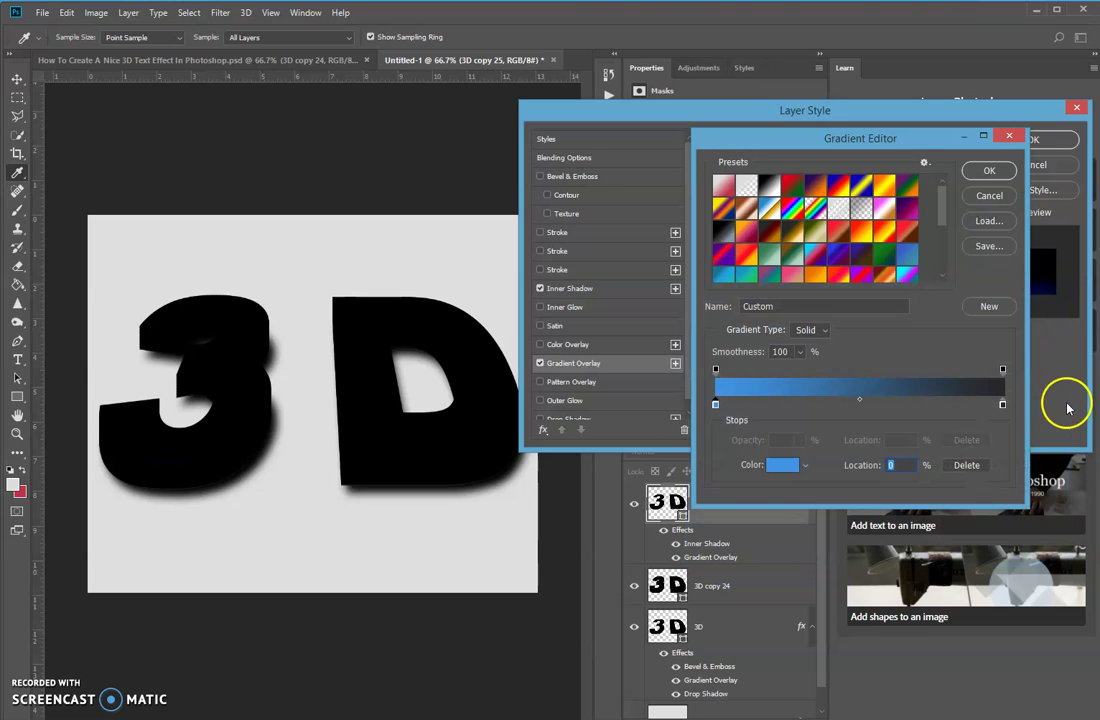
Set the ending colour stop of the 3D copy 25 layer's overlay gradient to 7DE0FF and accept the gradient.
click(1003, 405)
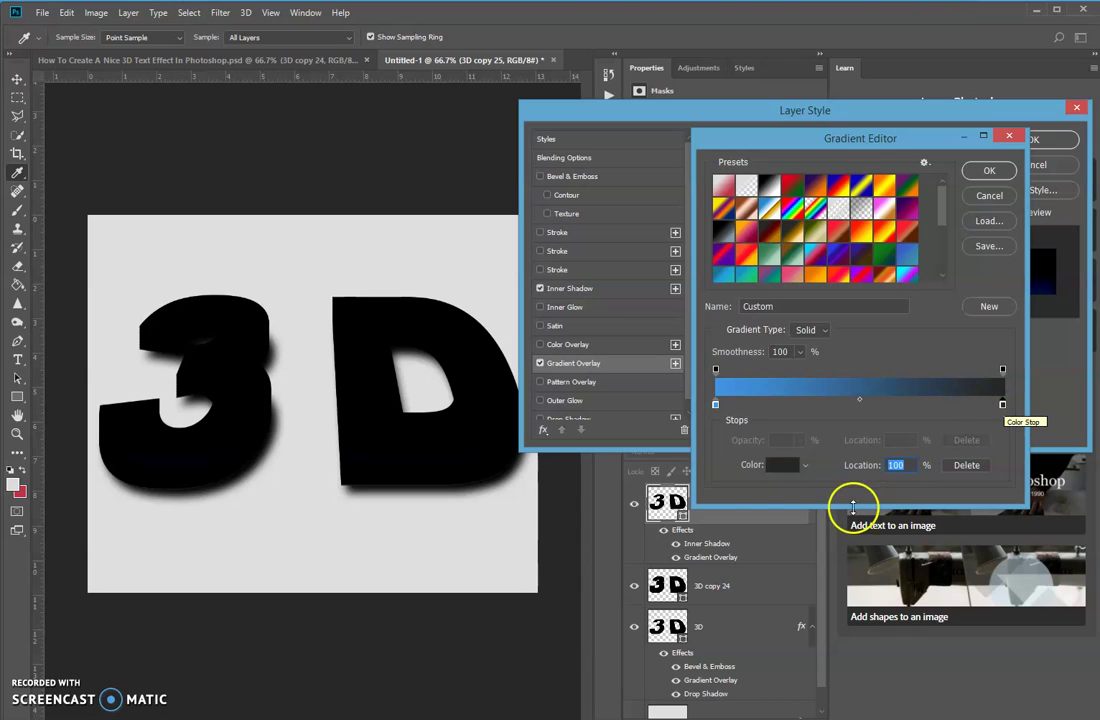
click(780, 464)
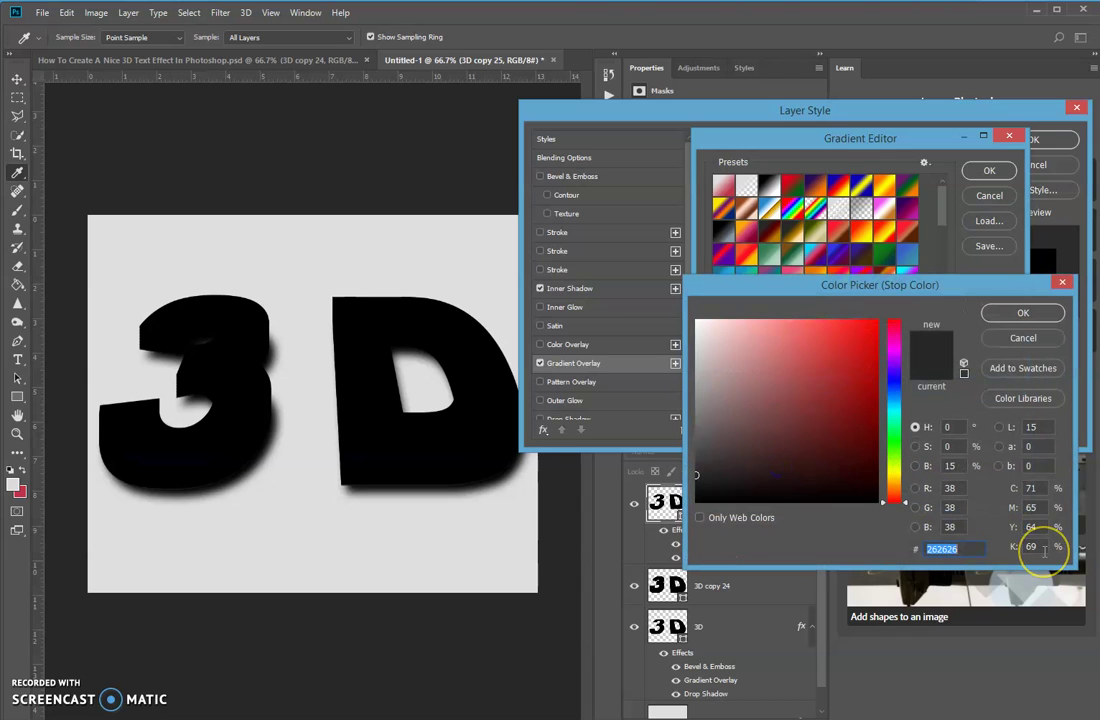
text(7)
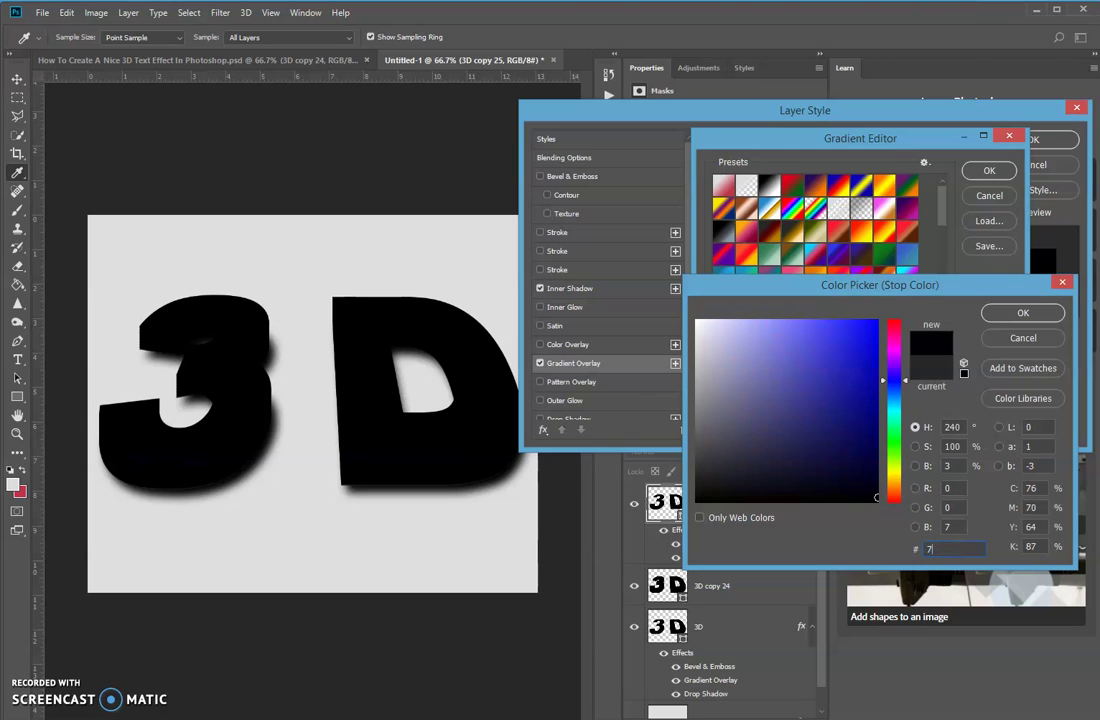
text(D)
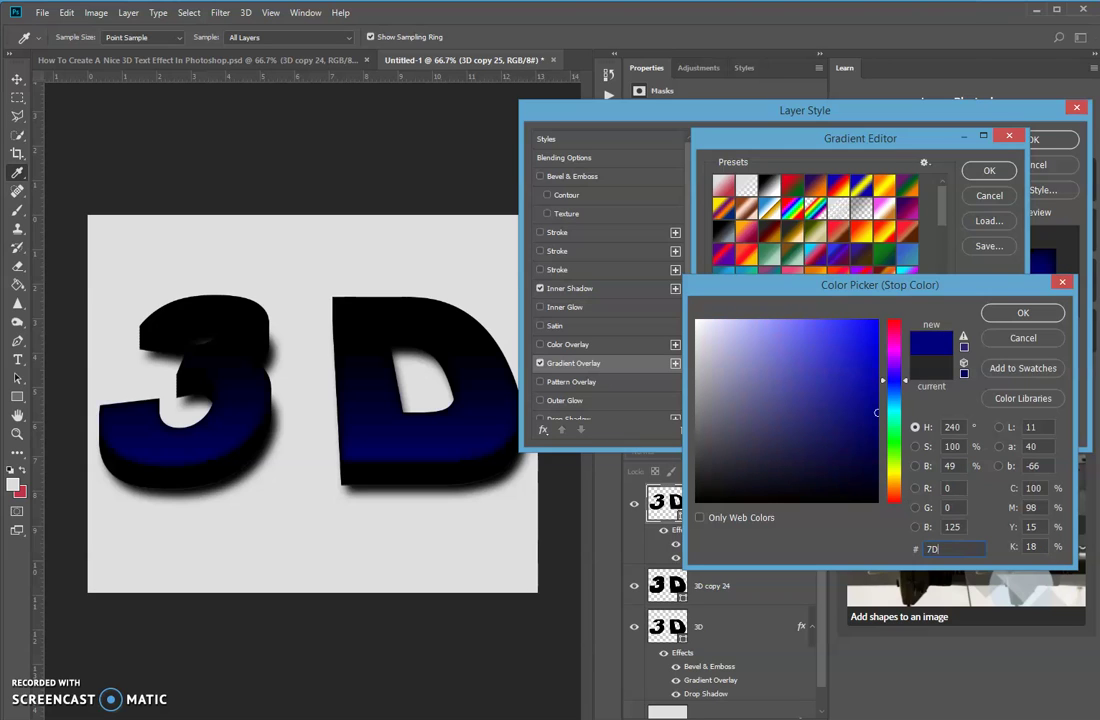
text(E)
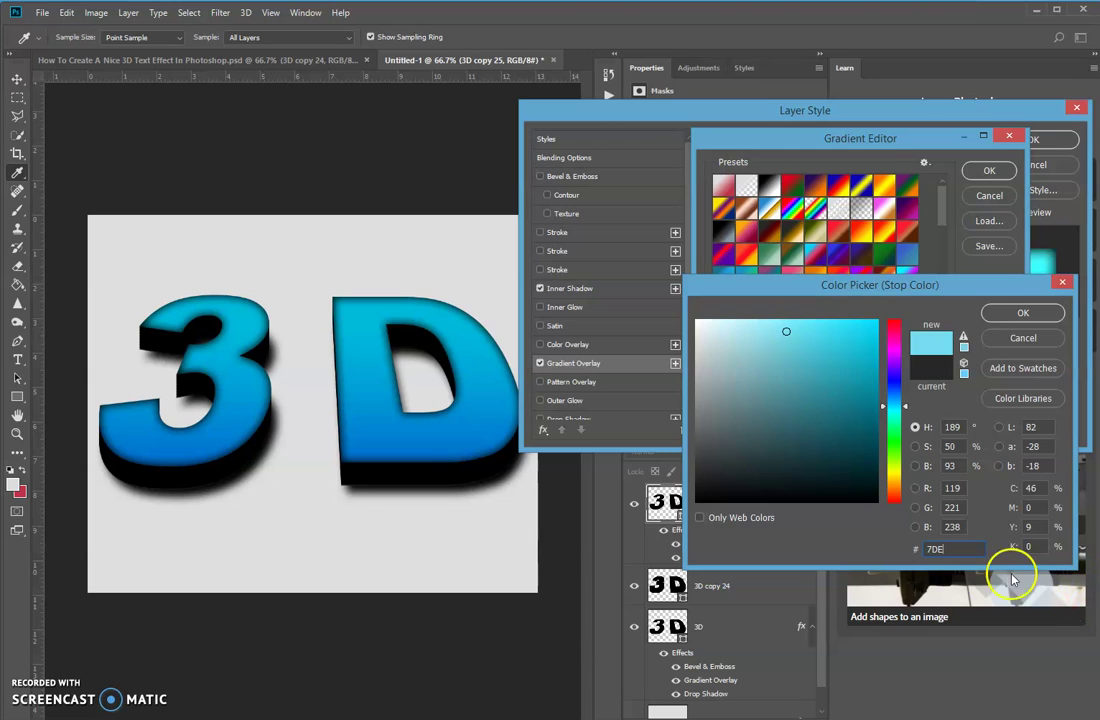
text(0)
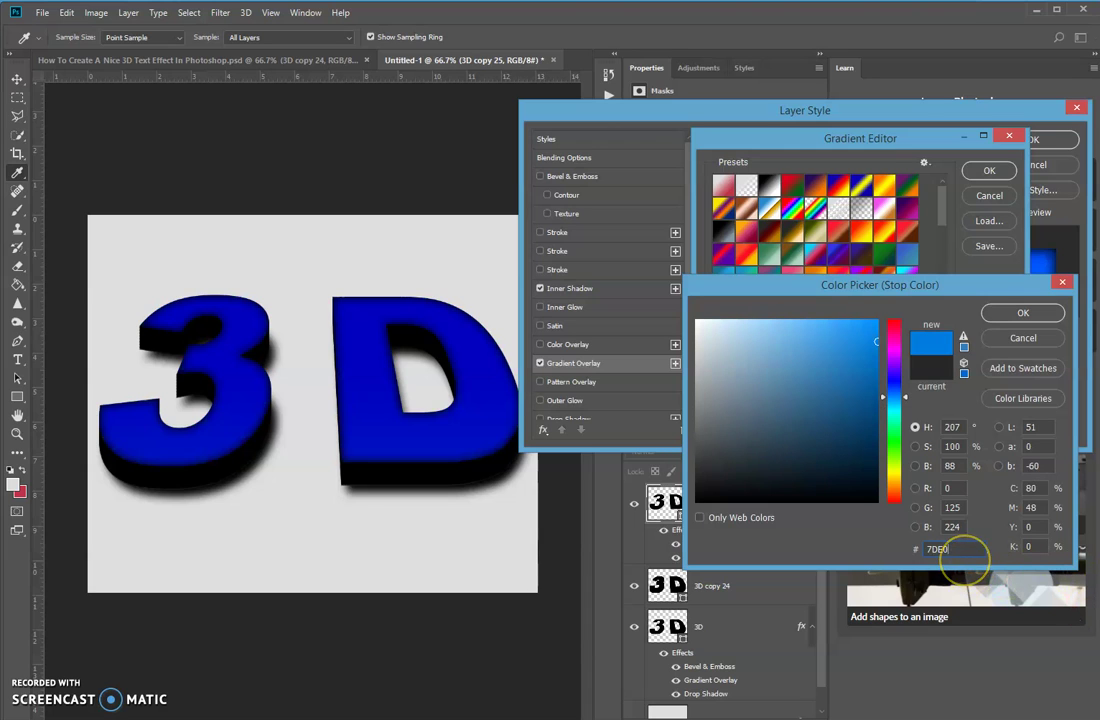
text(FF)
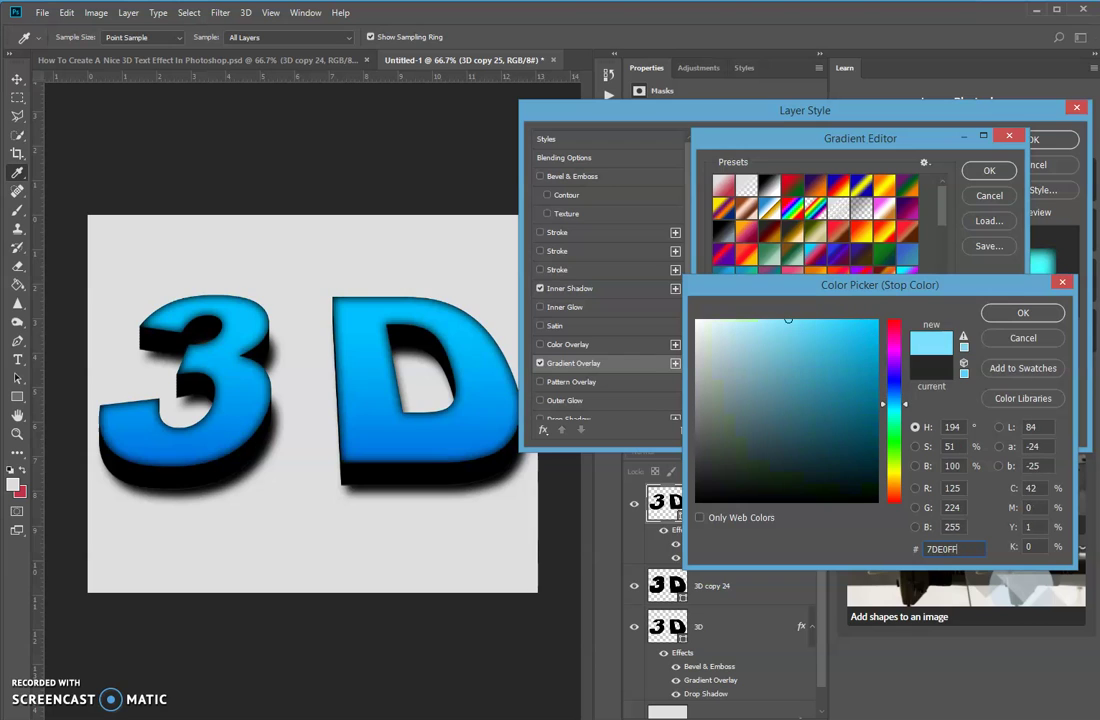
click(1040, 313)
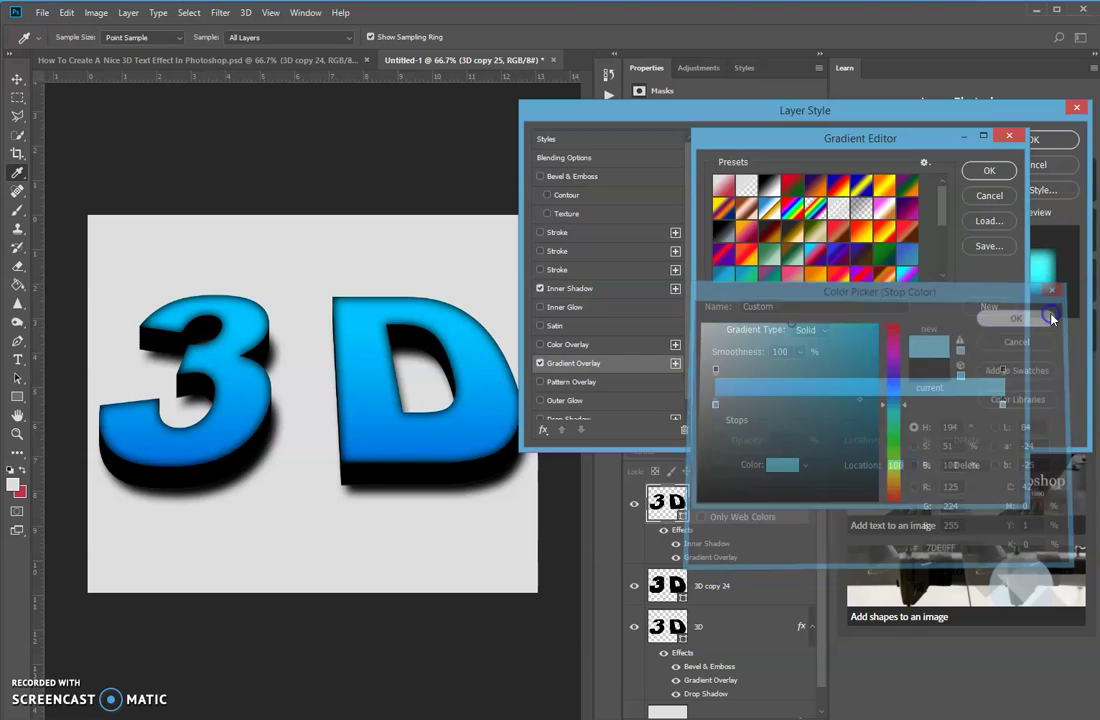
click(990, 168)
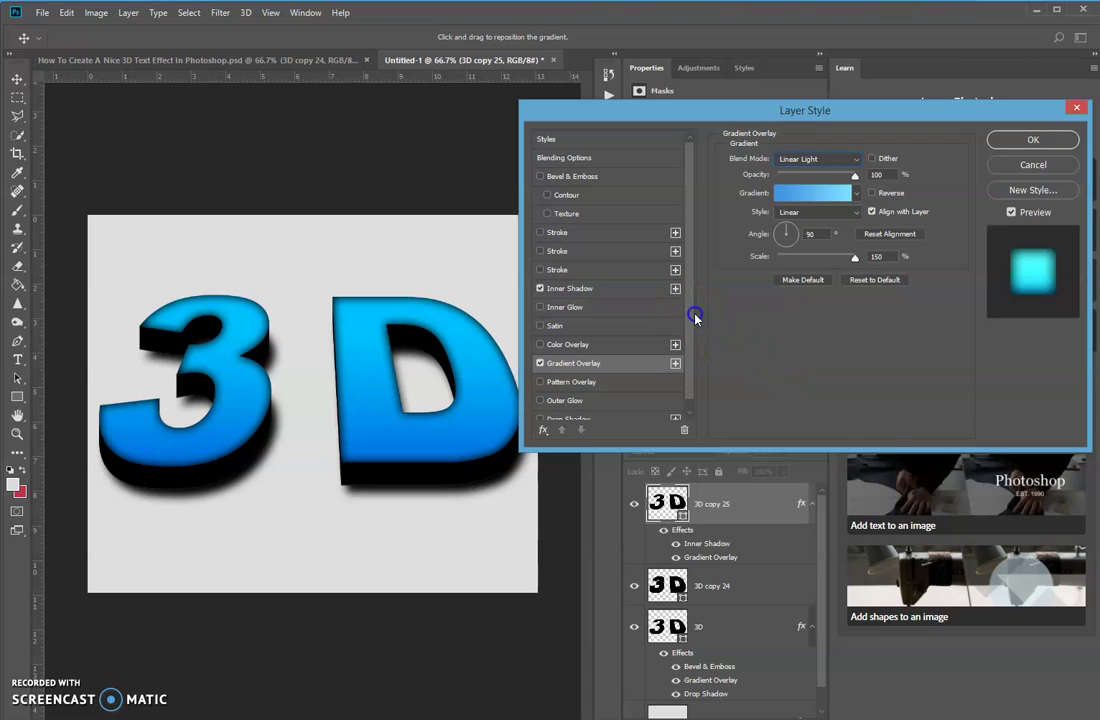
Add a Pattern Overlay with the dark purple wavy pattern to the 3D copy 25 layer and apply the layer style.
scroll(692, 312, down, 1)
click(624, 374)
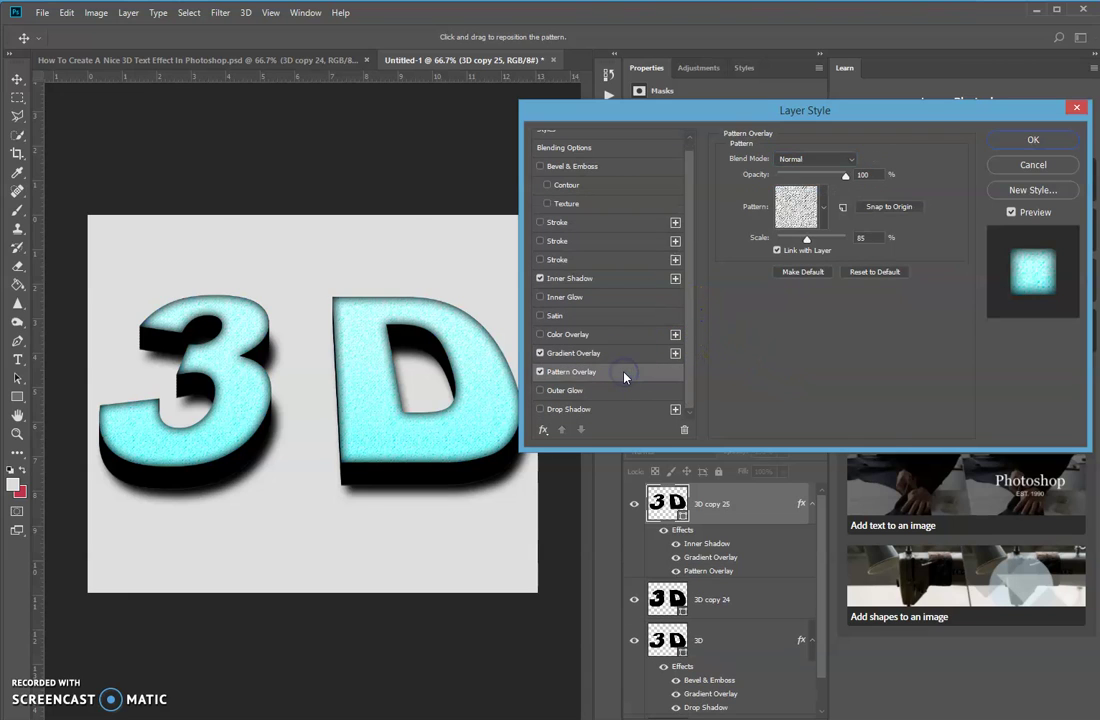
click(823, 208)
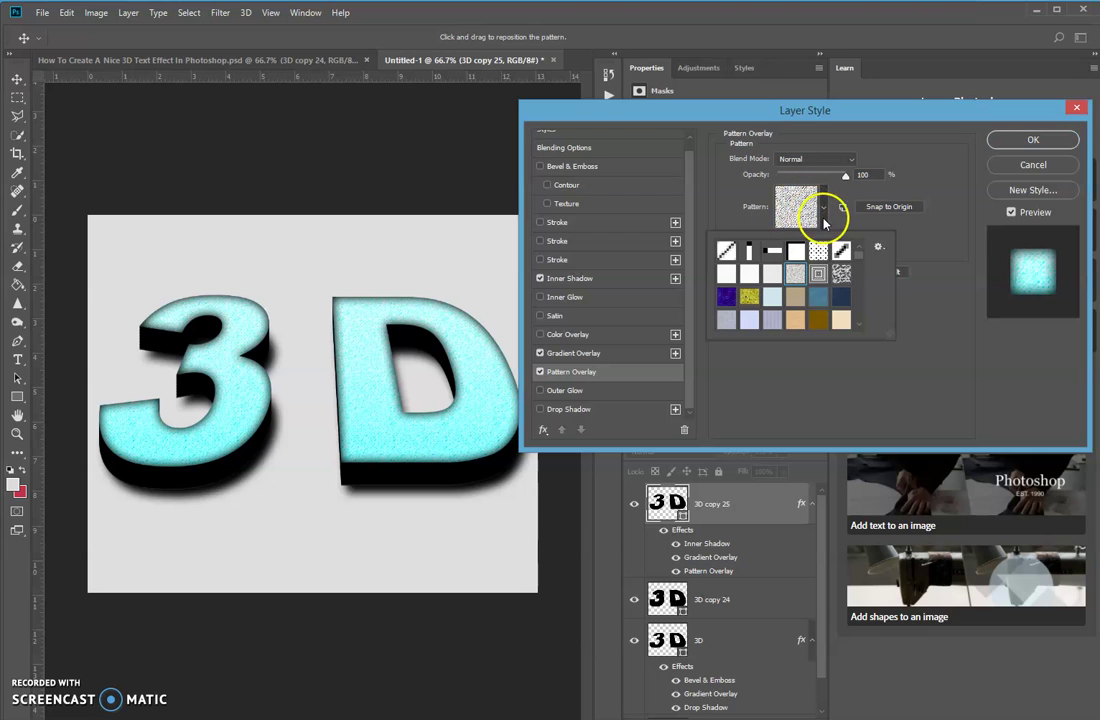
click(750, 297)
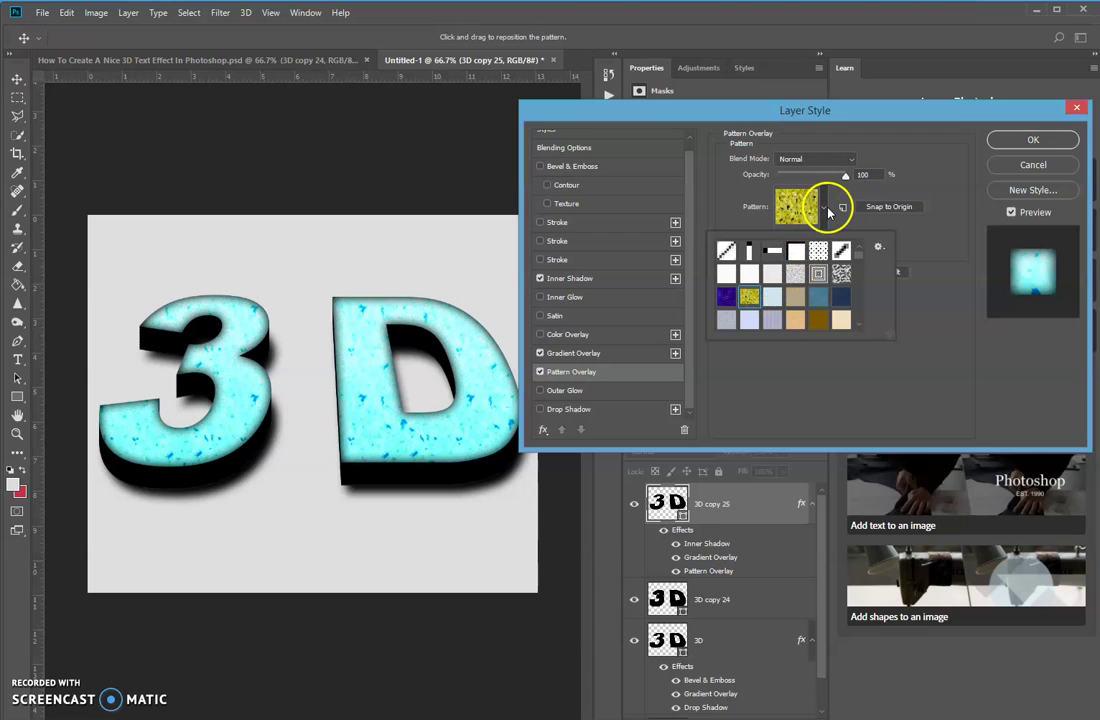
click(858, 300)
click(800, 320)
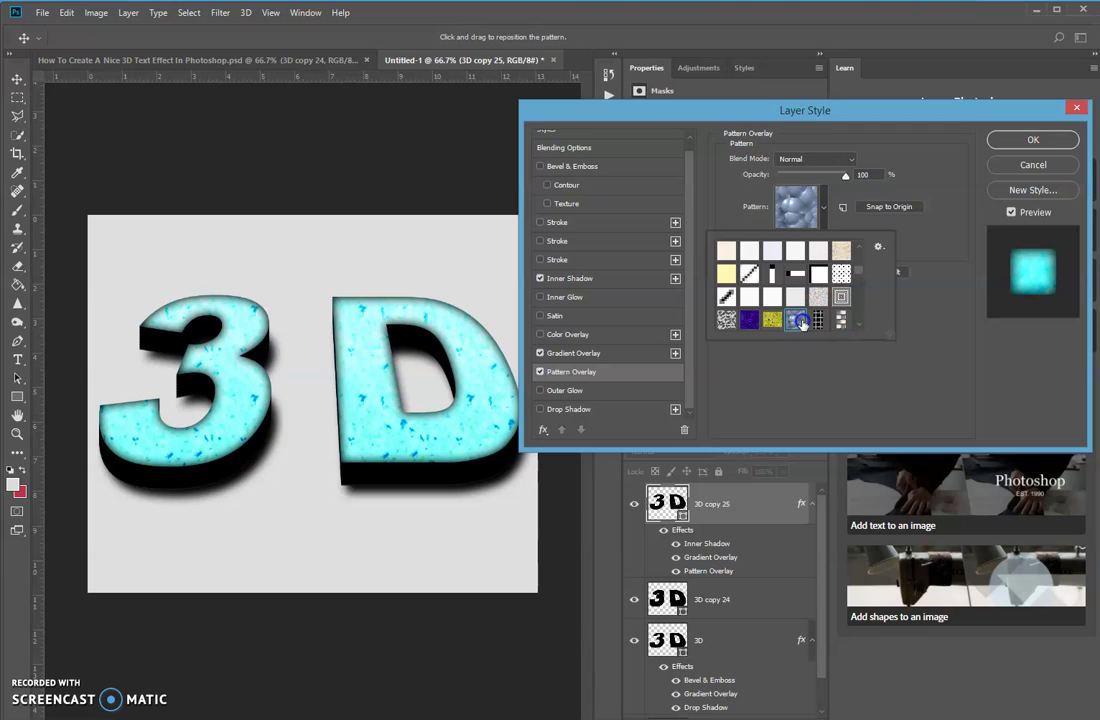
click(750, 320)
click(717, 319)
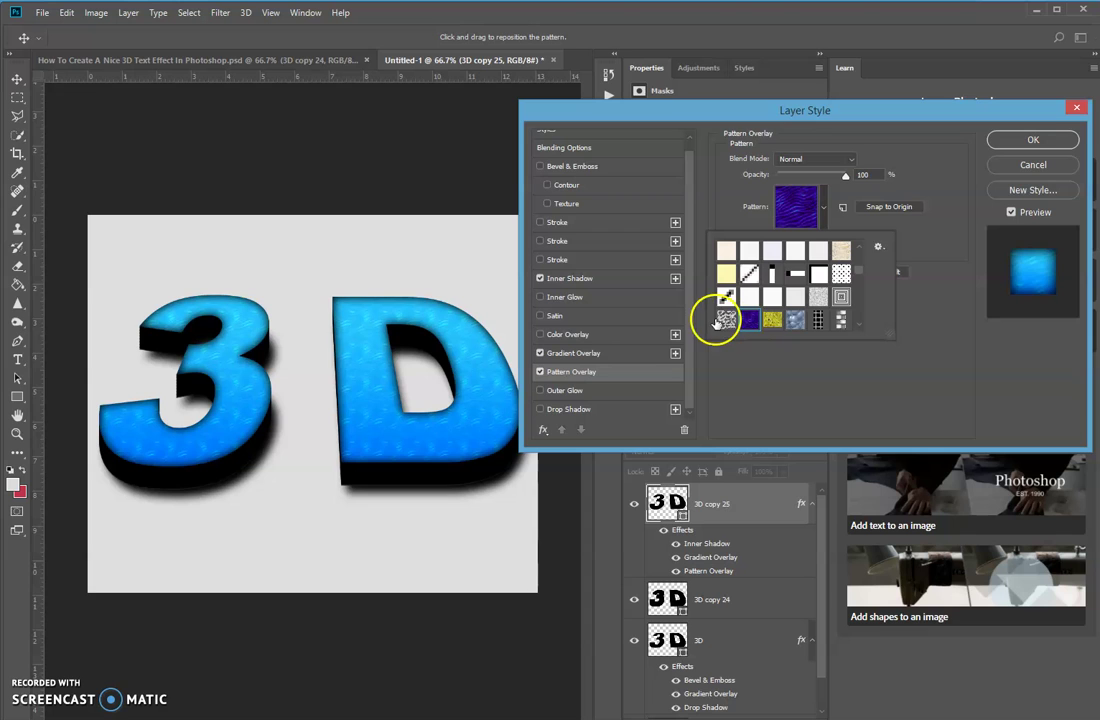
click(1030, 139)
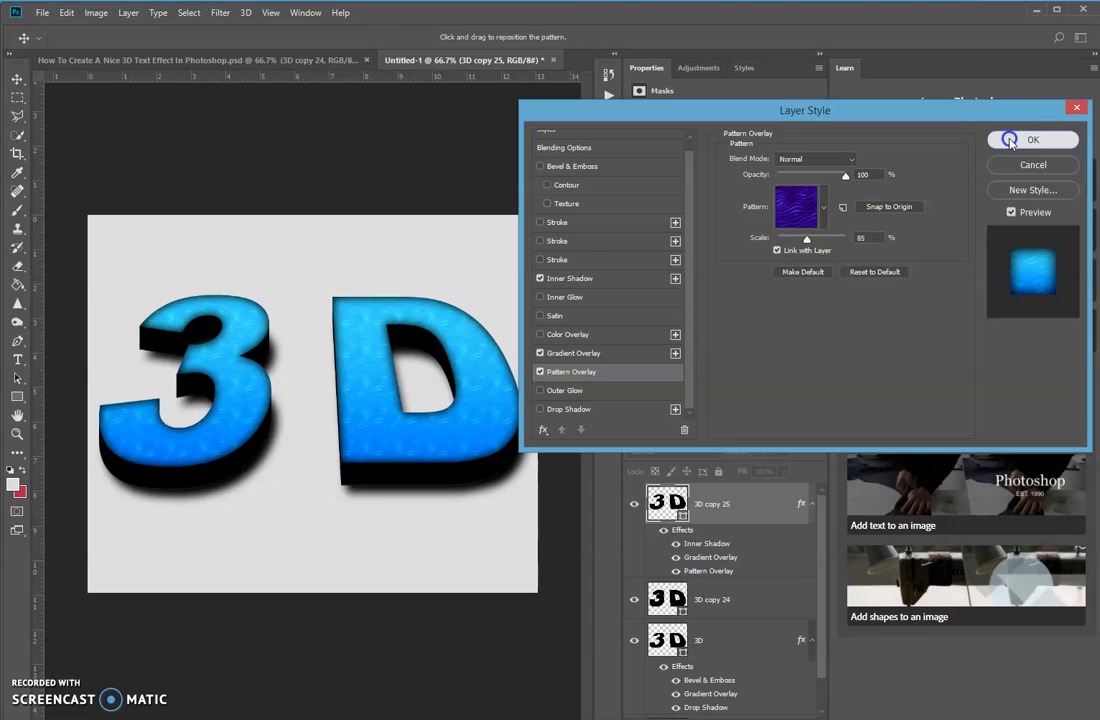
click(1012, 141)
click(852, 406)
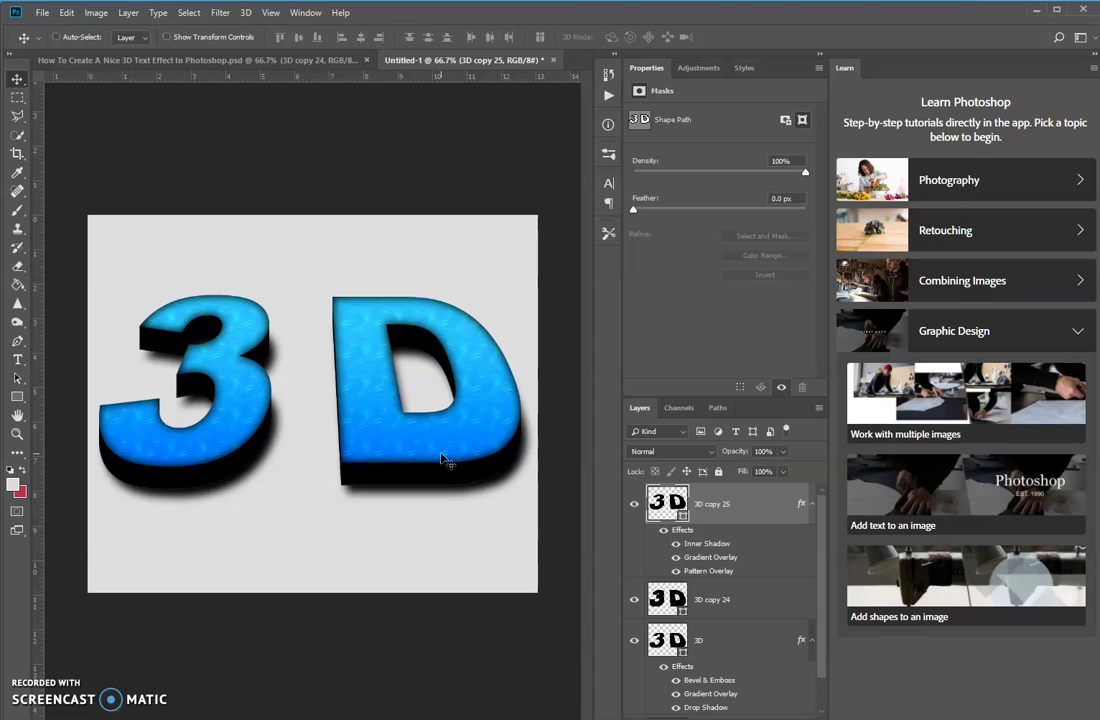
click(443, 458)
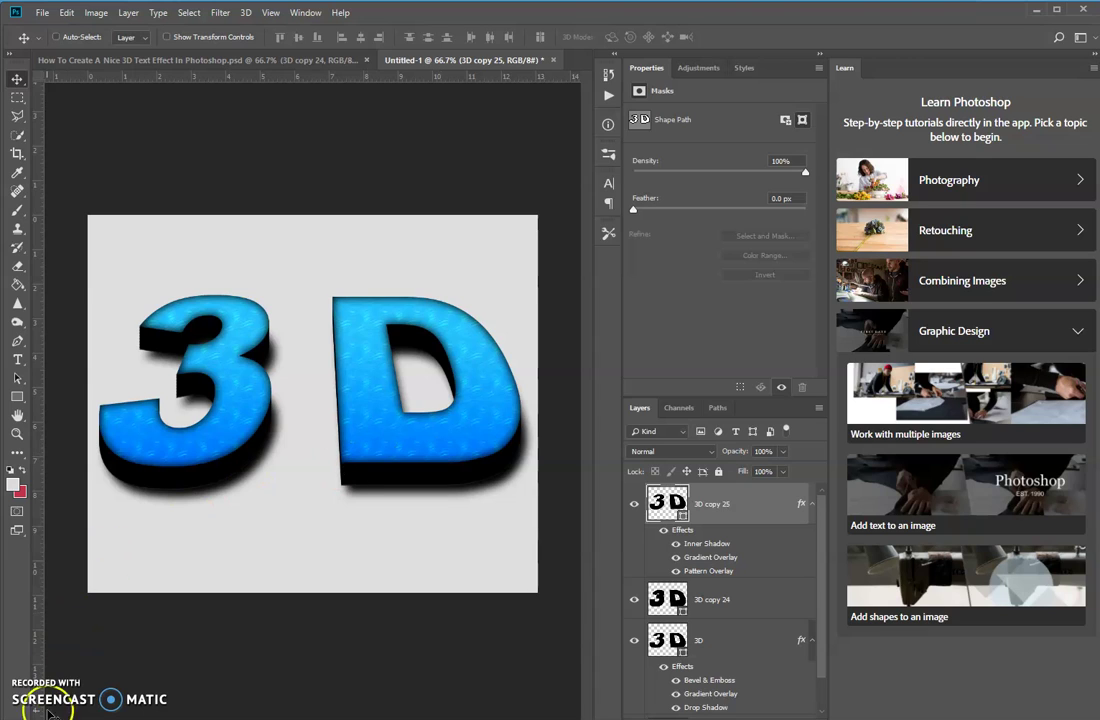